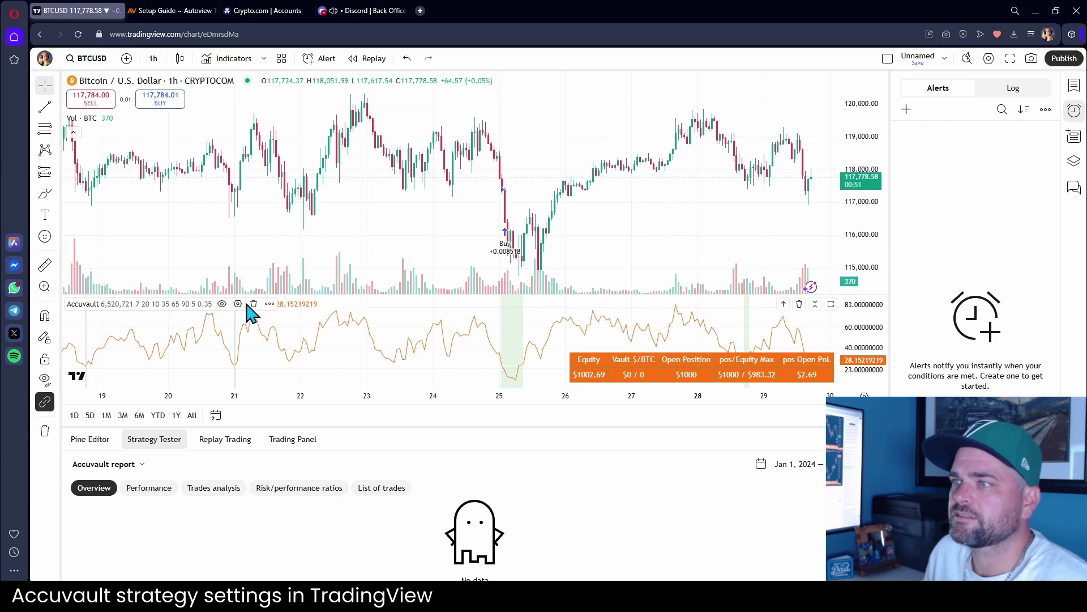
Open the Accuvault strategy settings and set initial capital to 200 under Properties
{"action": "right_click", "coordinate": [252, 310]}
{"action": "mouse_move", "coordinate": [383, 343]}
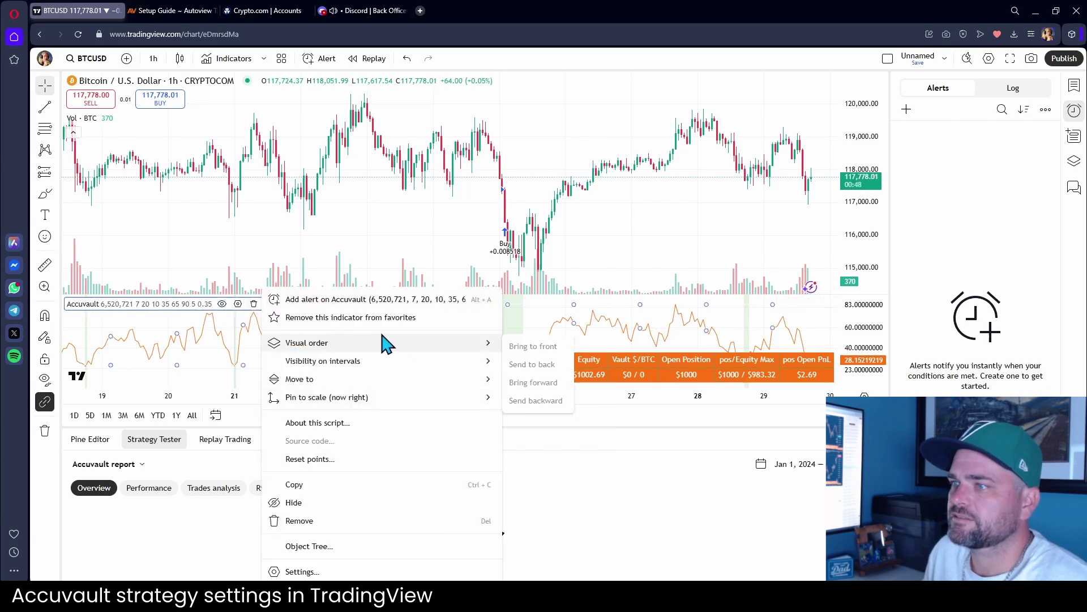
{"action": "left_click", "coordinate": [334, 571]}
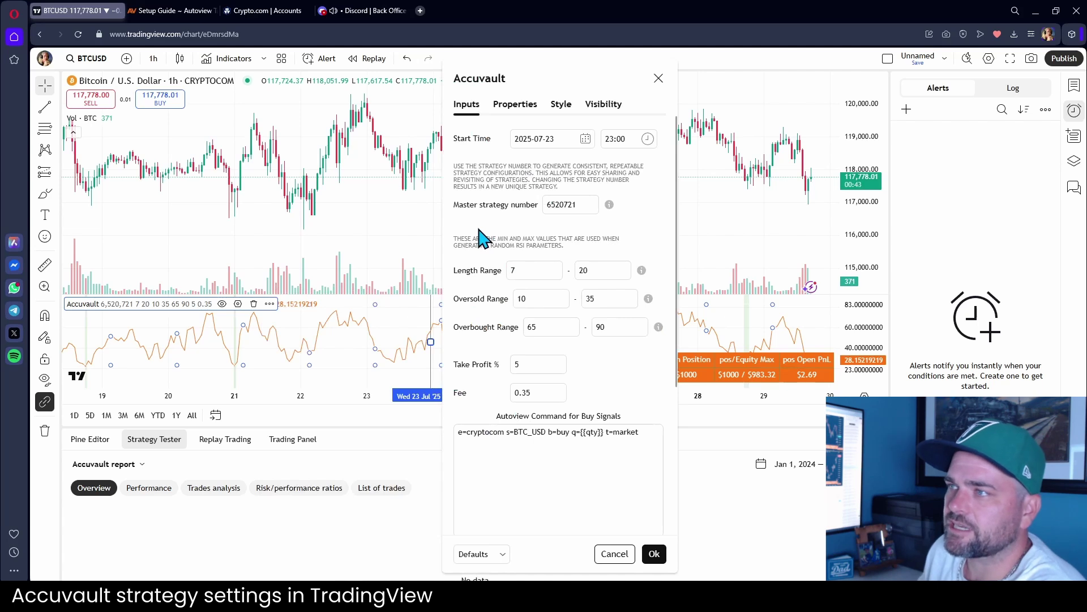
{"action": "left_click", "coordinate": [513, 107]}
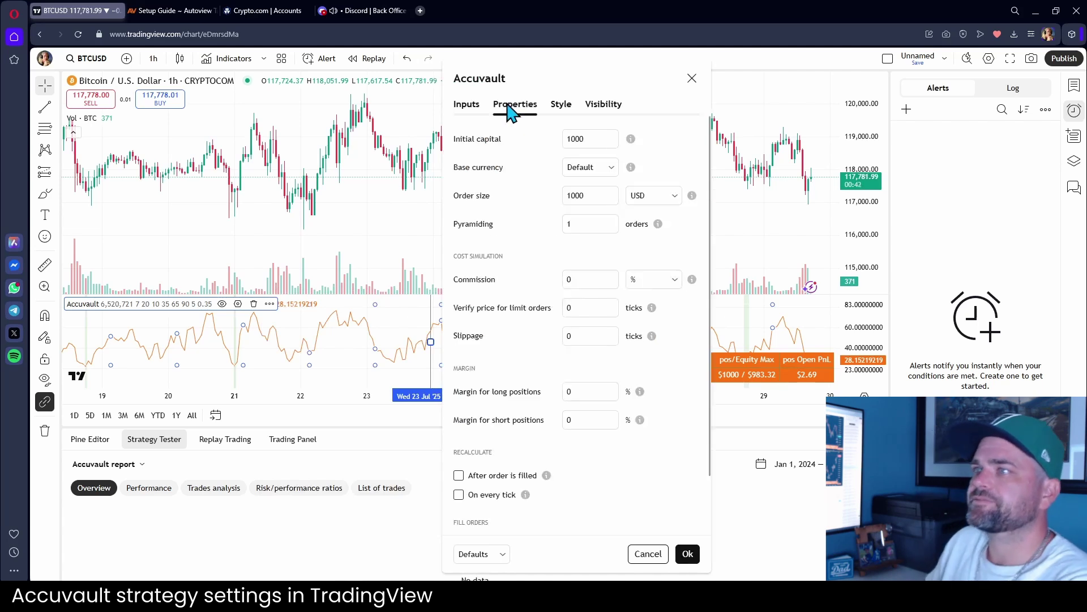
{"action": "double_click", "coordinate": [601, 141]}
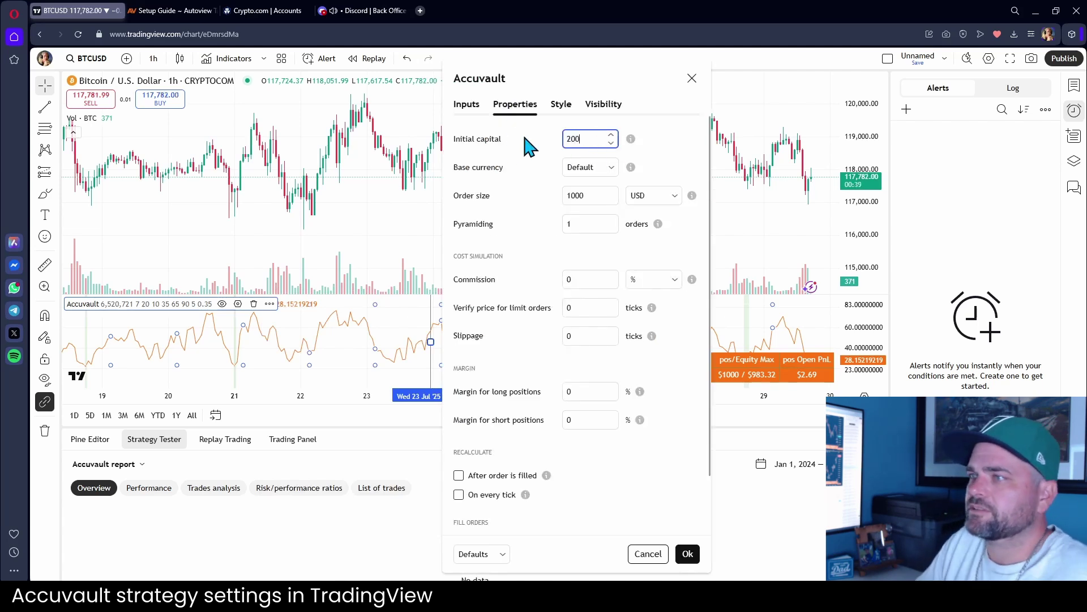
{"action": "type", "text": "200"}
{"action": "left_click", "coordinate": [476, 149]}
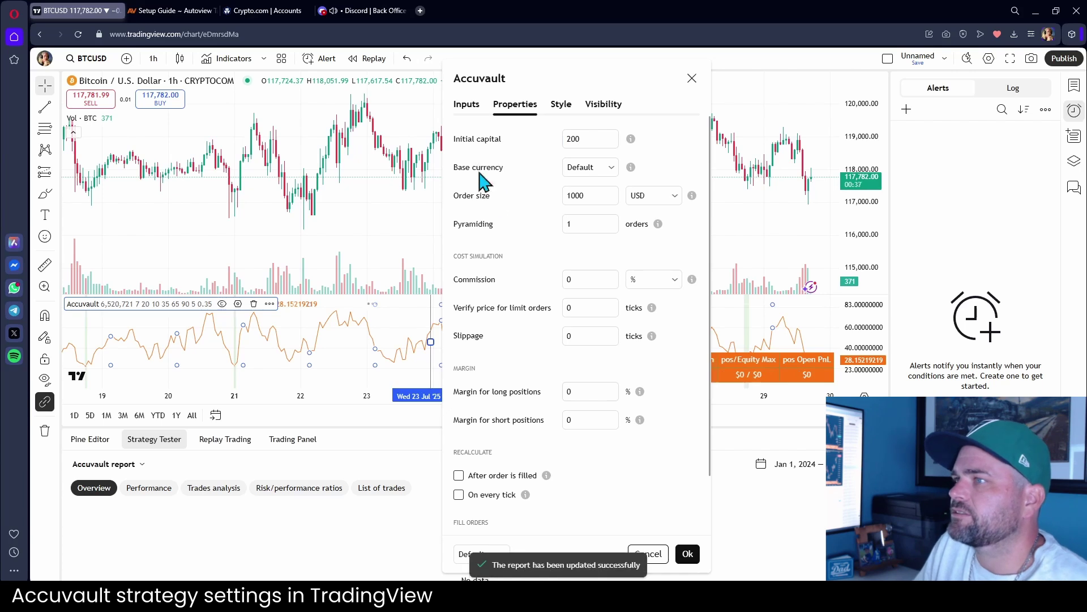
Set the order size to 12 USD
{"action": "double_click", "coordinate": [595, 195]}
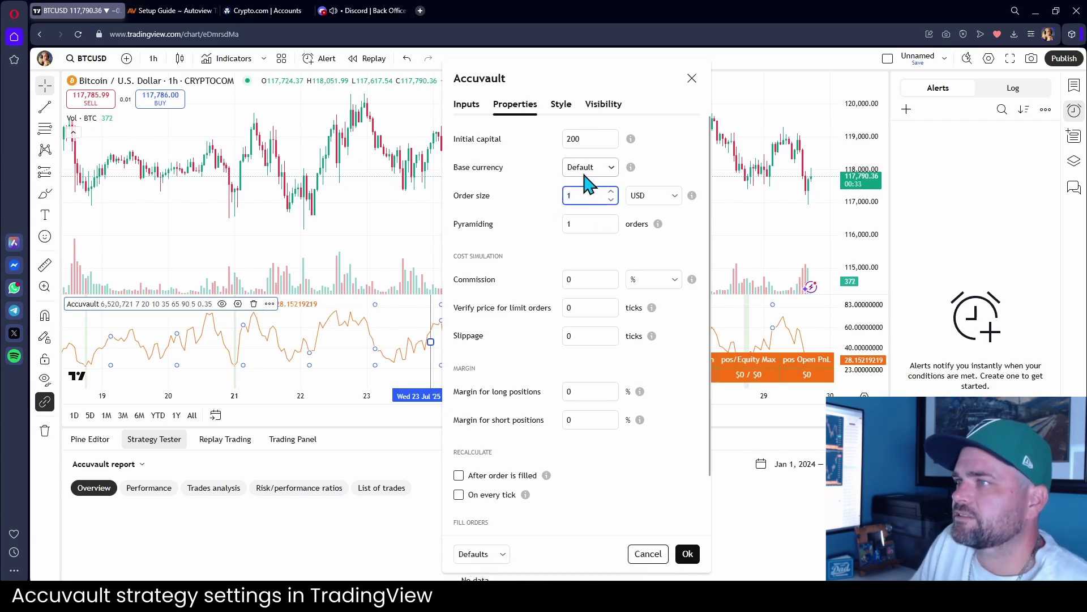
{"action": "left_click", "coordinate": [674, 198]}
{"action": "left_click", "coordinate": [651, 253]}
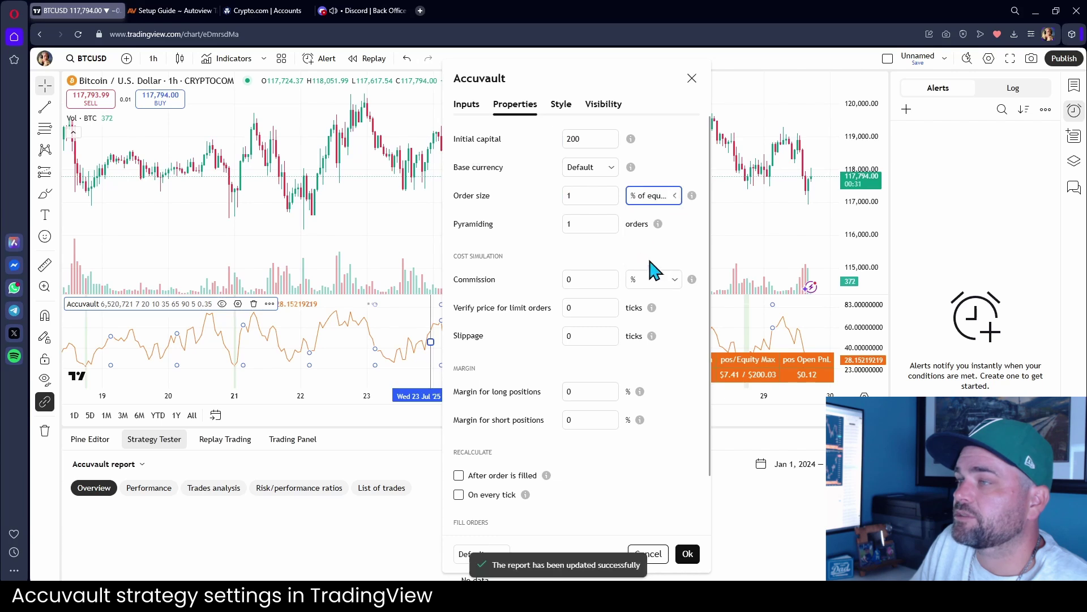
{"action": "left_click", "coordinate": [589, 194]}
{"action": "left_click_drag", "start_coordinate": [588, 194], "coordinate": [544, 204]}
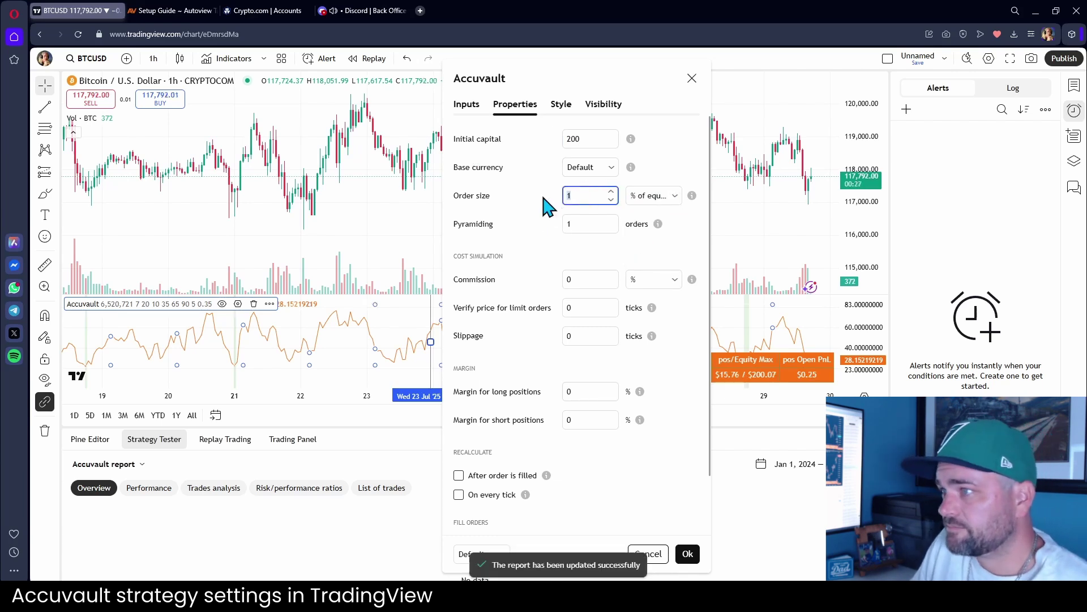
{"action": "type", "text": "12"}
{"action": "left_click", "coordinate": [654, 196]}
{"action": "left_click", "coordinate": [650, 236]}
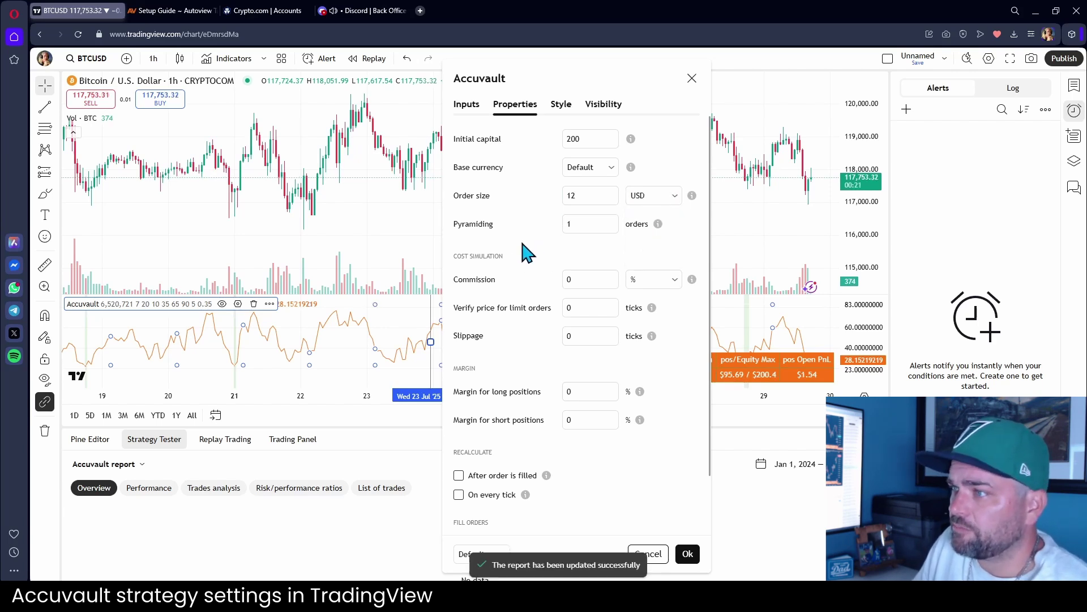
Set commission to 0.4% and return to the Inputs tab
{"action": "left_click", "coordinate": [583, 281]}
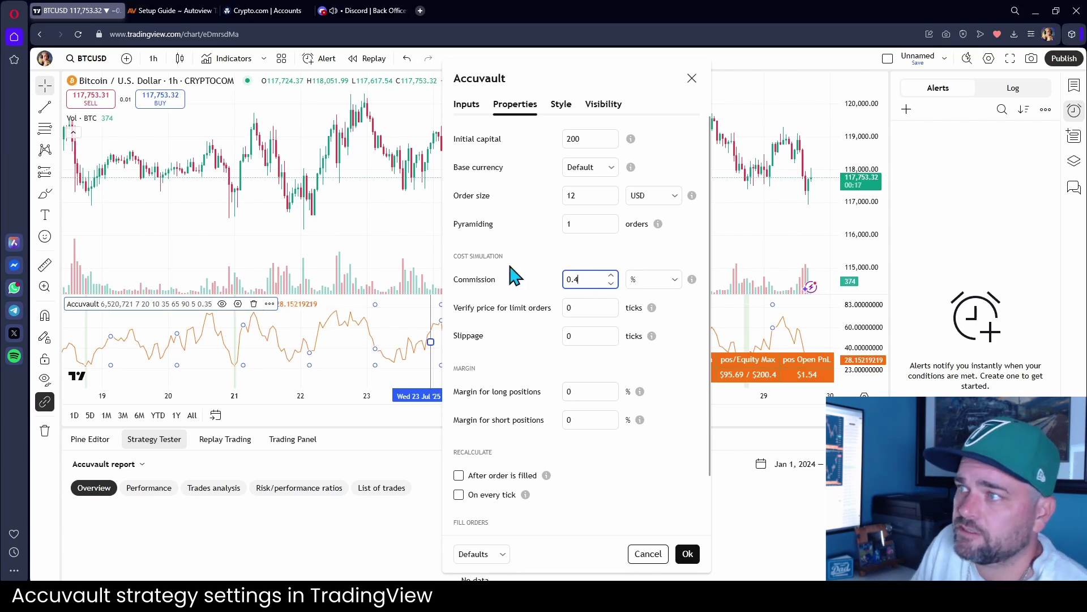
{"action": "type", "text": ".4"}
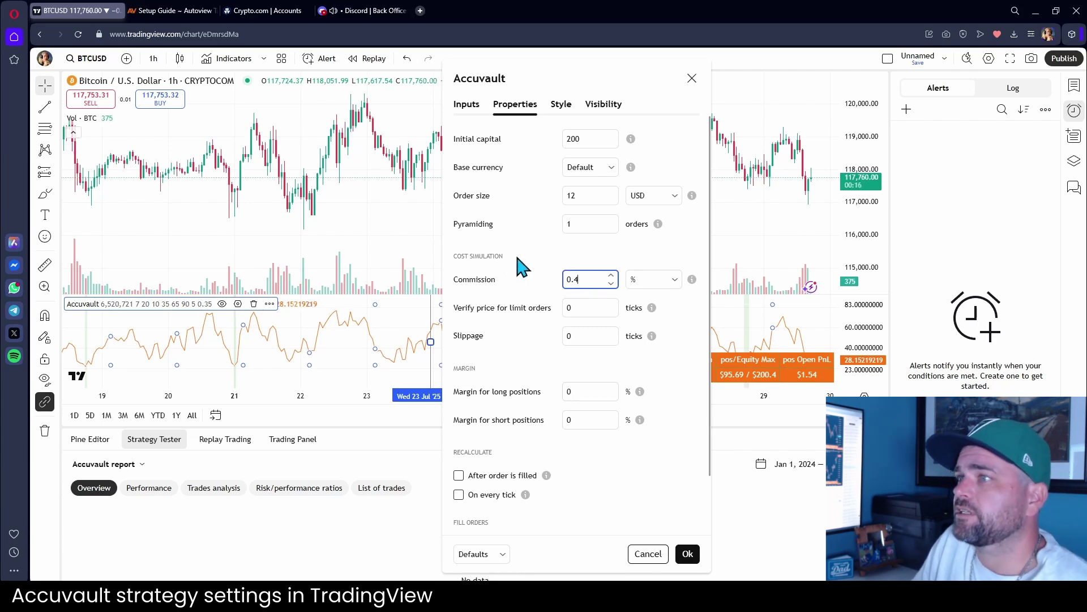
{"action": "left_click", "coordinate": [518, 259]}
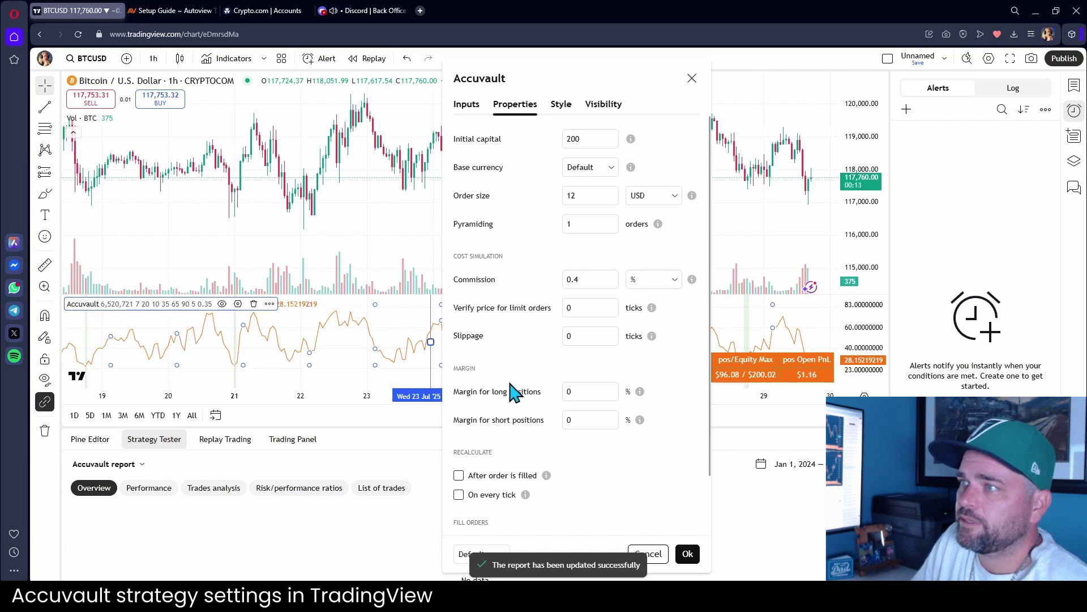
{"action": "left_click", "coordinate": [469, 111]}
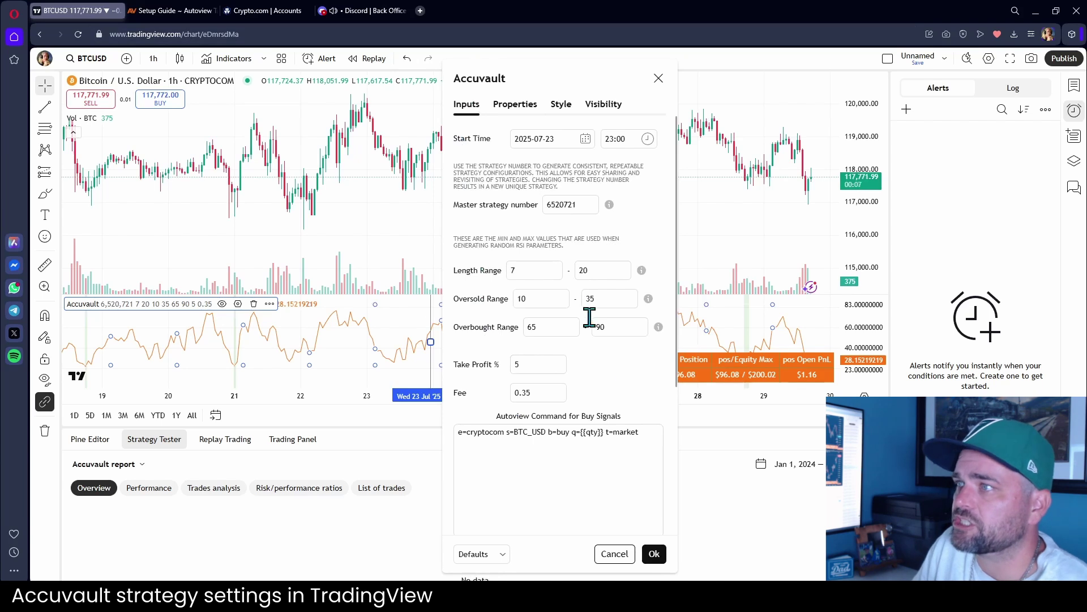
Replace the Accuvault start date with 2010-01-02
{"action": "left_click", "coordinate": [530, 138]}
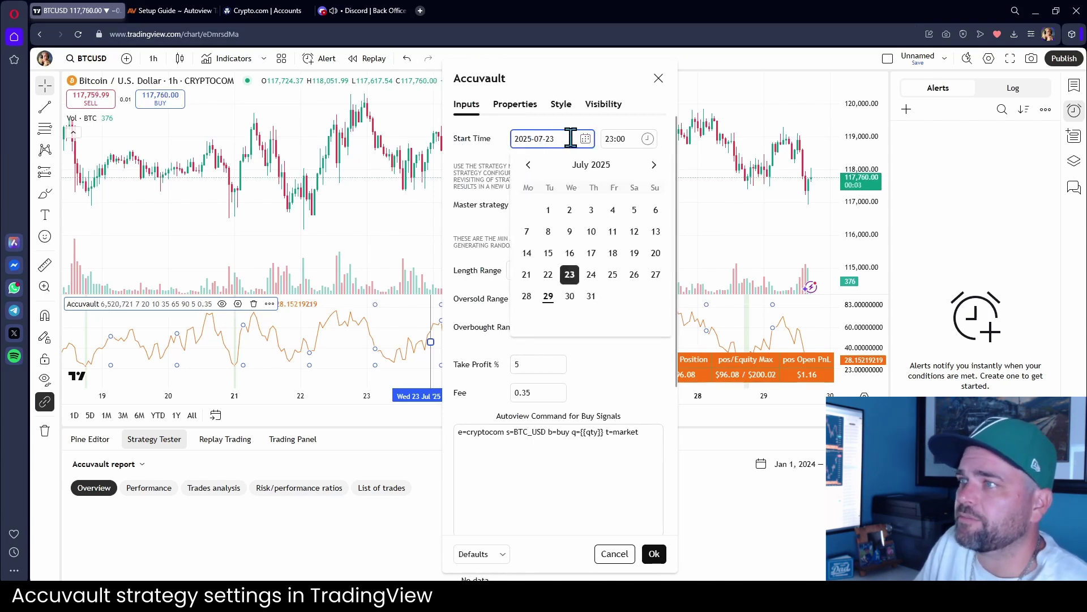
{"action": "left_click_drag", "start_coordinate": [562, 139], "coordinate": [512, 140]}
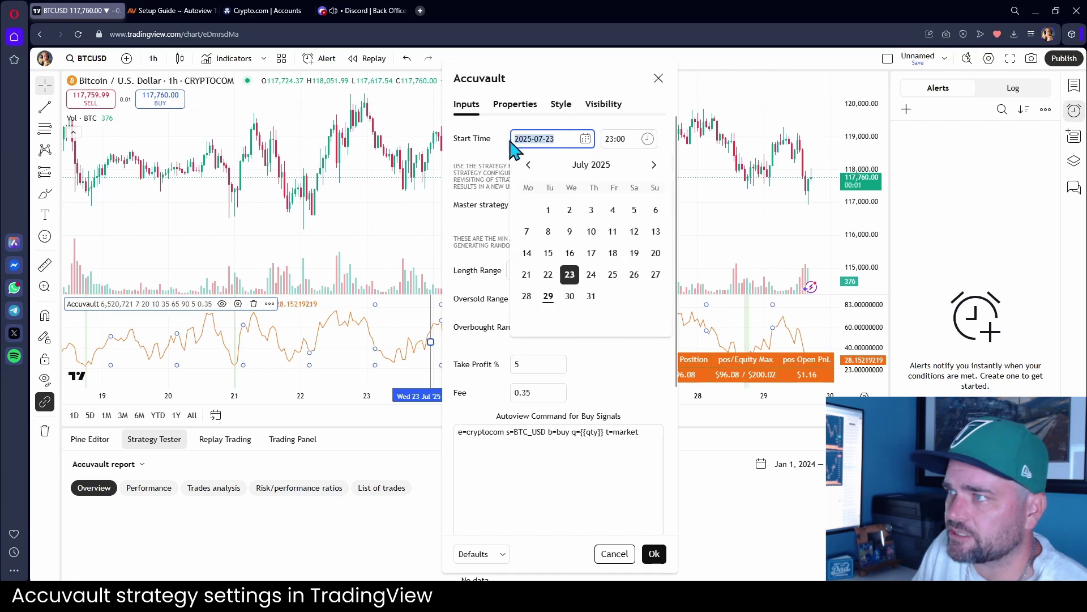
{"action": "type", "text": "2010-01-02"}
{"action": "key", "text": "Return"}
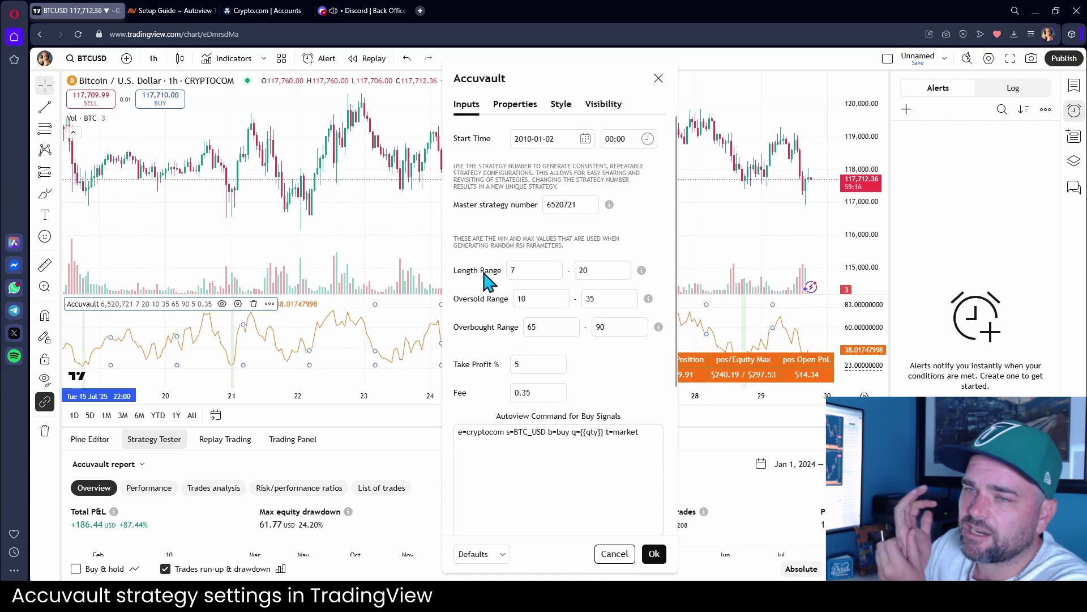
Set Take Profit to 0.35 and apply the settings
{"action": "left_click", "coordinate": [544, 371]}
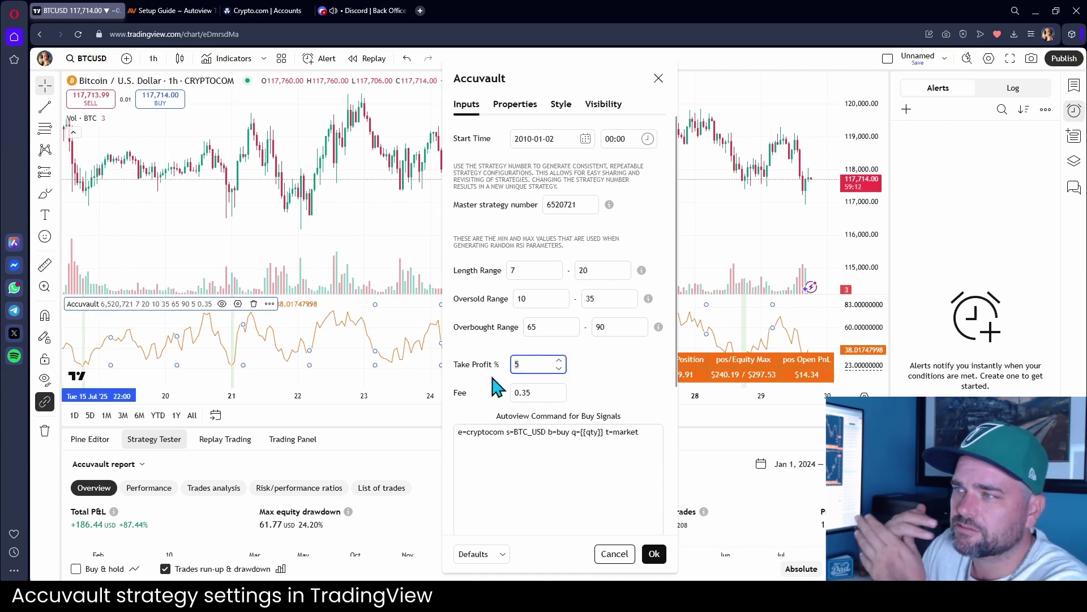
{"action": "type", "text": "."}
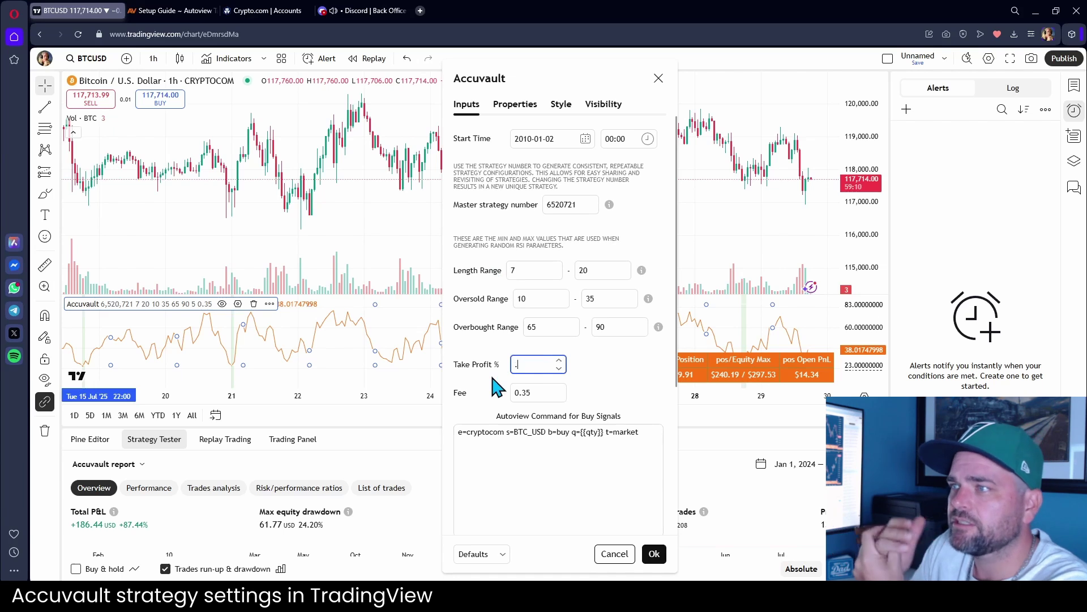
{"action": "type", "text": "35"}
{"action": "left_click", "coordinate": [609, 371]}
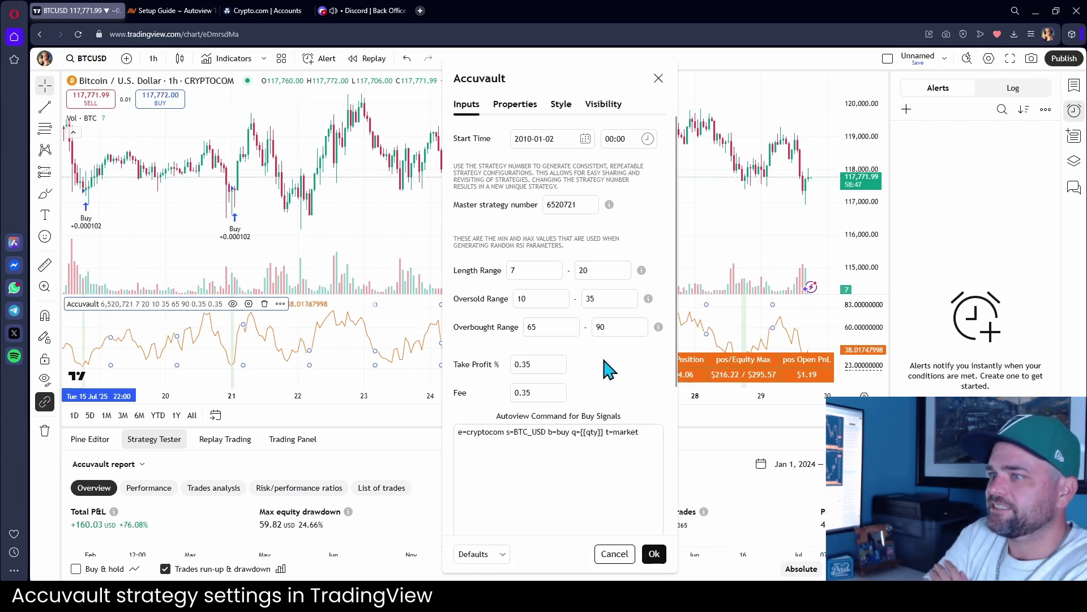
{"action": "left_click", "coordinate": [654, 554]}
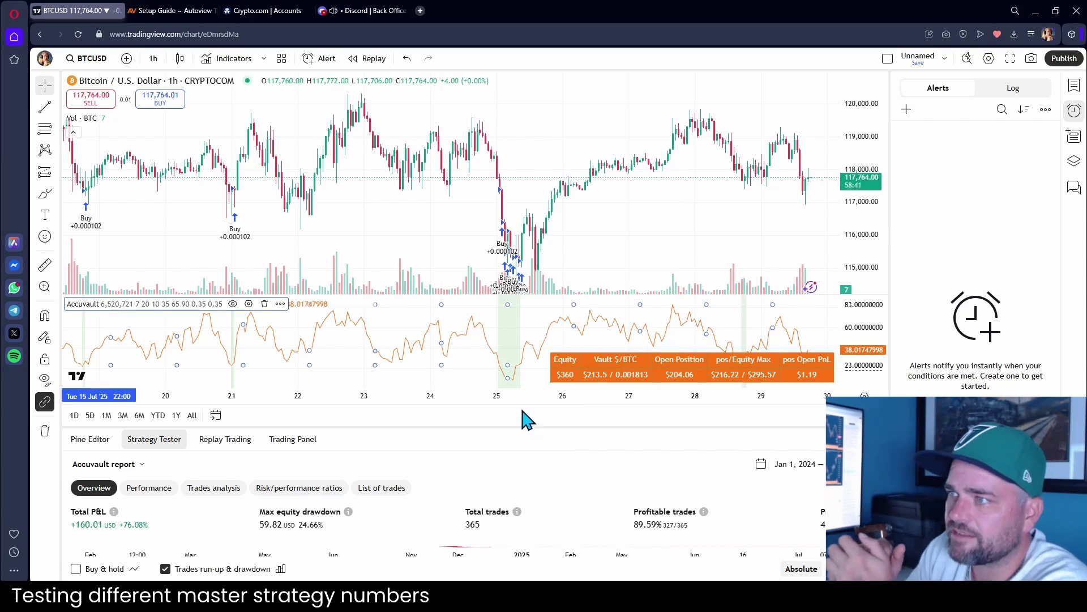
Drag the Strategy Tester divider upward to enlarge the Accuvault report panel
{"action": "left_click_drag", "start_coordinate": [461, 427], "coordinate": [451, 296]}
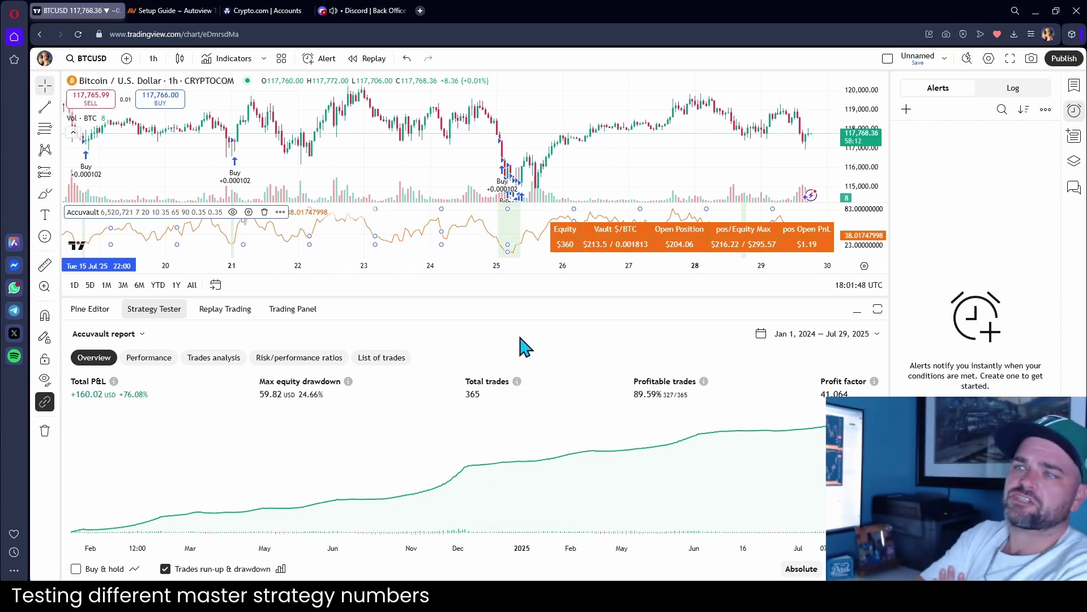
Reopen Accuvault settings, enter master strategy number 6520844 and move the dialog aside
{"action": "left_click", "coordinate": [281, 212]}
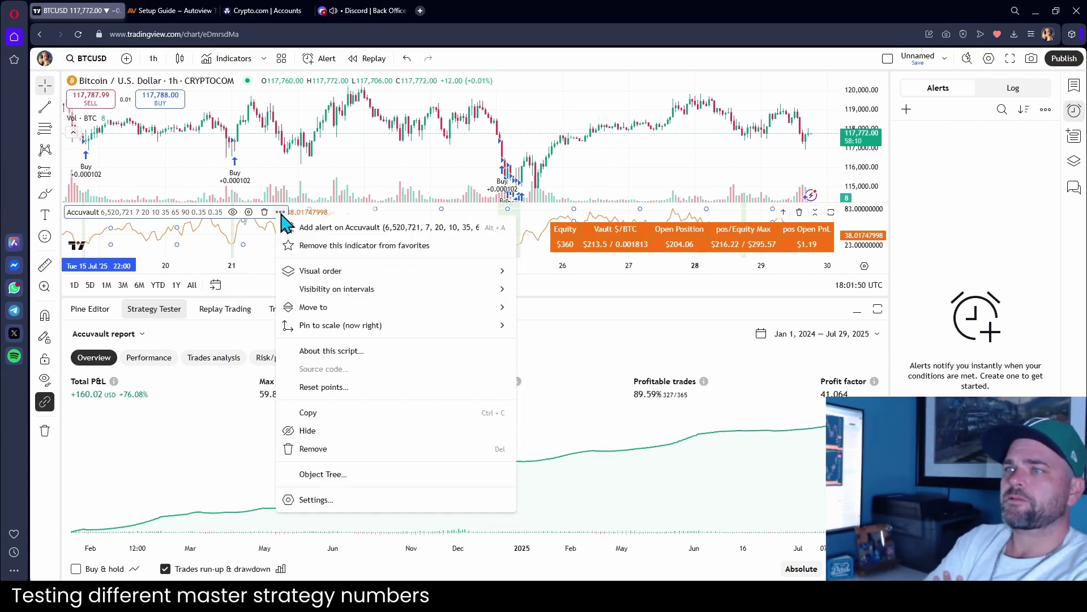
{"action": "left_click", "coordinate": [326, 500]}
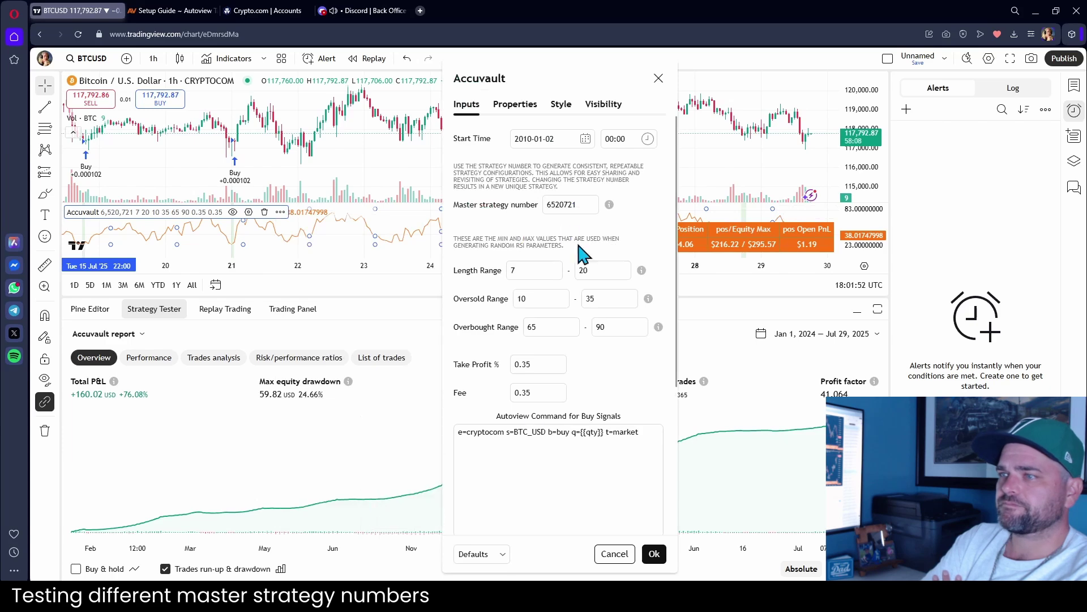
{"action": "double_click", "coordinate": [586, 204]}
{"action": "type", "text": "6520844"}
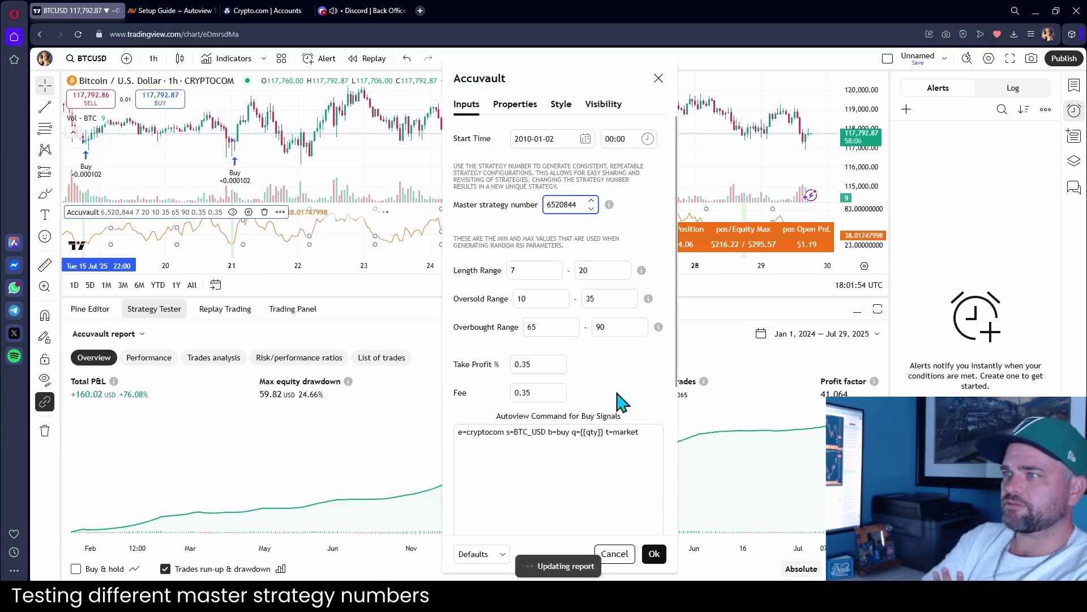
{"action": "left_click_drag", "start_coordinate": [546, 72], "coordinate": [881, 78]}
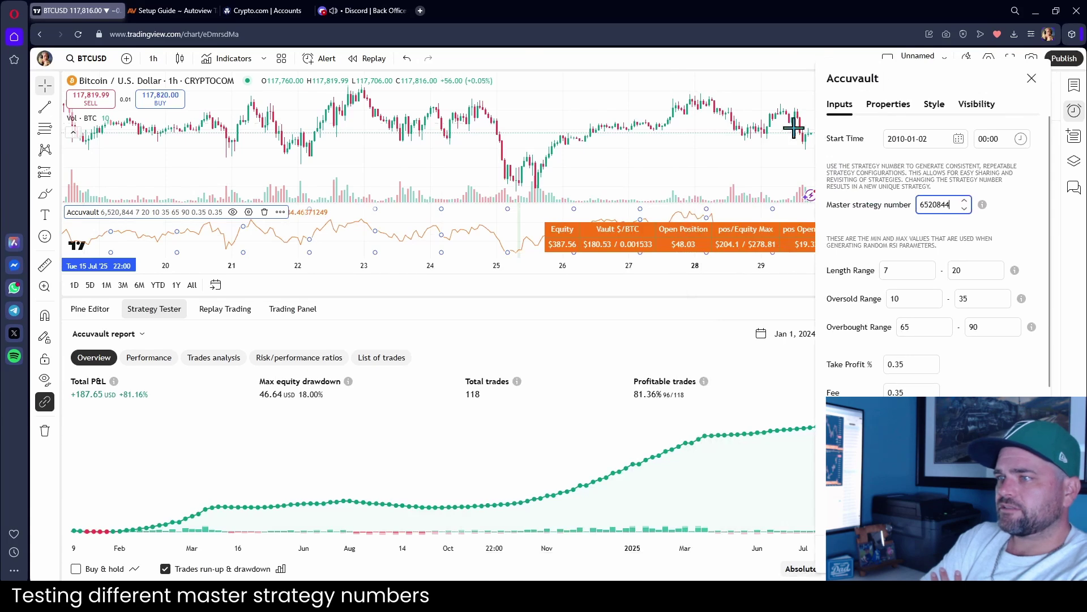
{"action": "scroll", "coordinate": [405, 110], "scroll_direction": "down", "scroll_amount": 3}
{"action": "scroll", "coordinate": [461, 149], "scroll_direction": "down", "scroll_amount": 5}
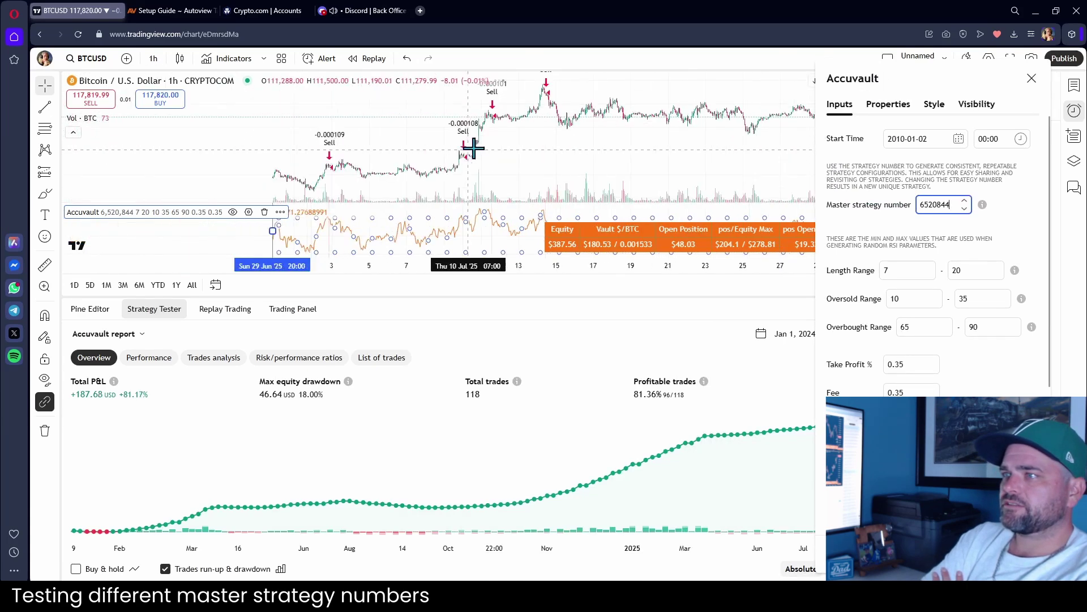
{"action": "scroll", "coordinate": [478, 146], "scroll_direction": "down", "scroll_amount": 3}
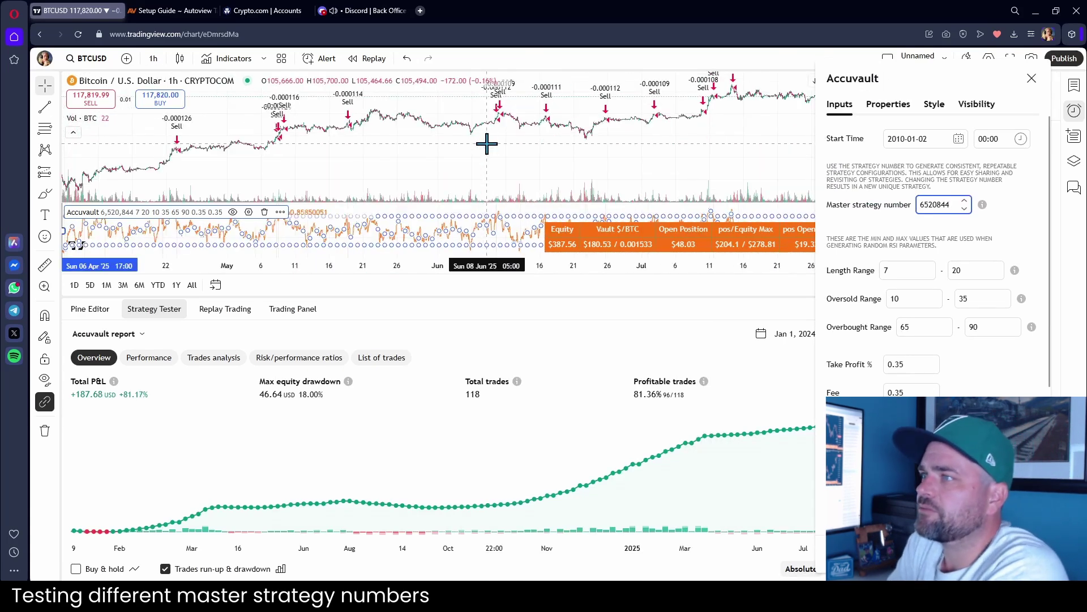
Settle on master strategy number 6521213, close the settings and switch to Autoview
{"action": "left_click", "coordinate": [964, 200]}
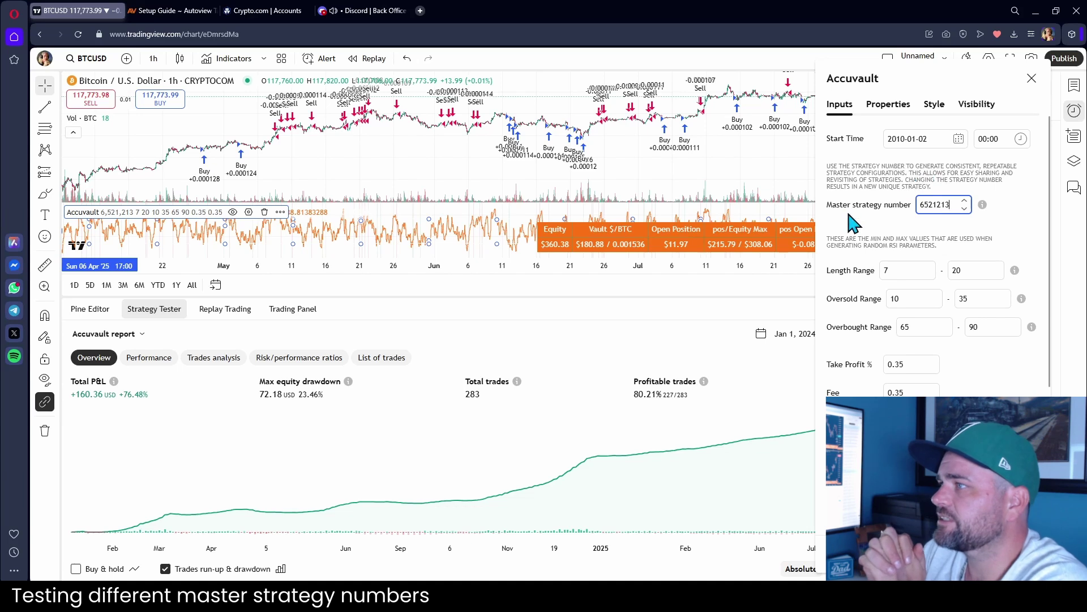
{"action": "left_click", "coordinate": [830, 239]}
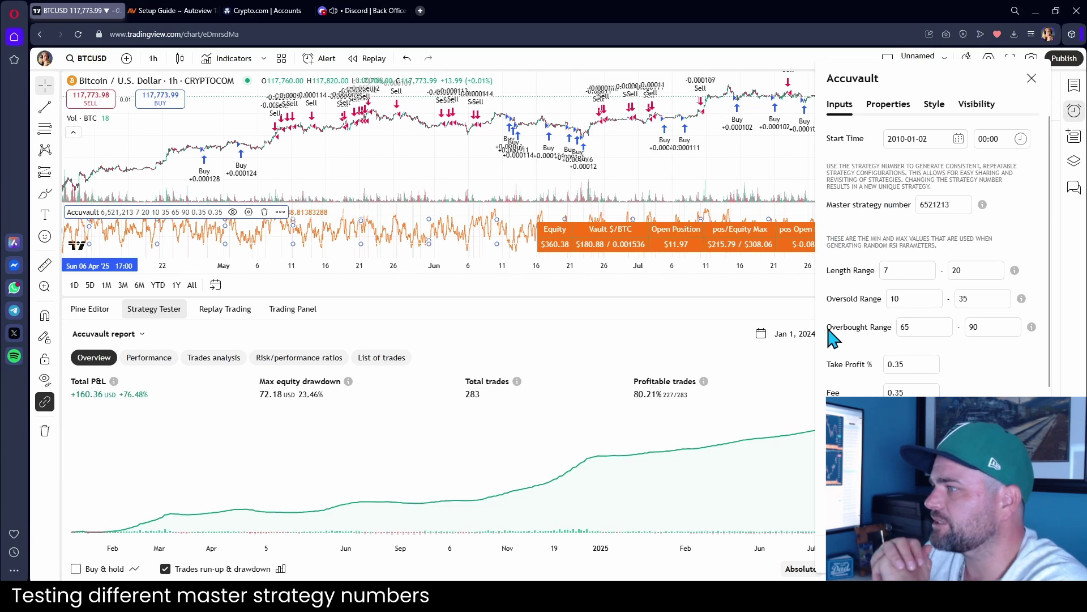
{"action": "key", "text": "Escape"}
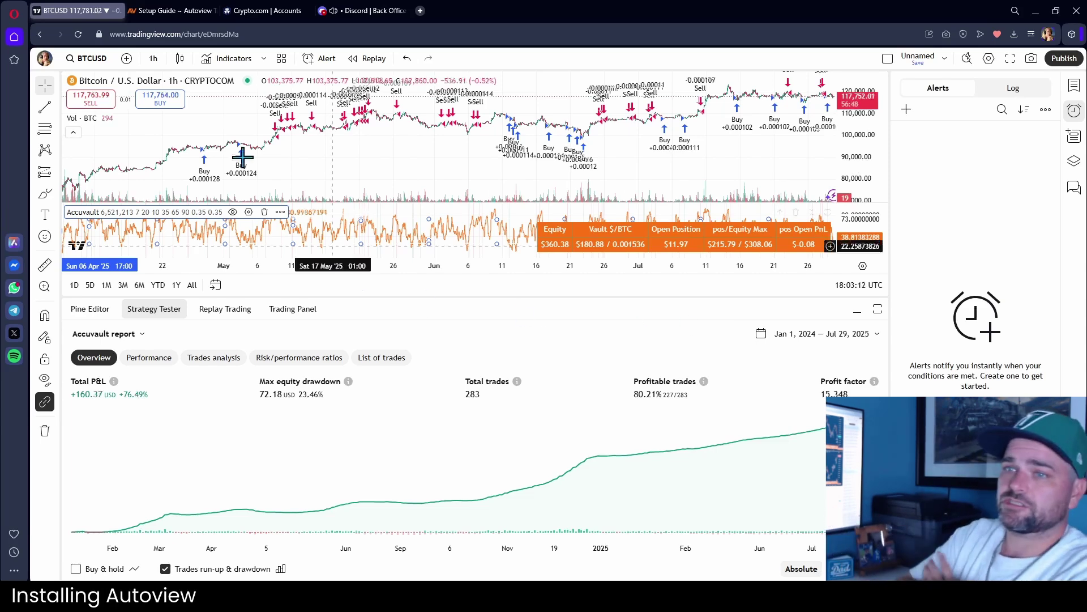
{"action": "left_click", "coordinate": [168, 17]}
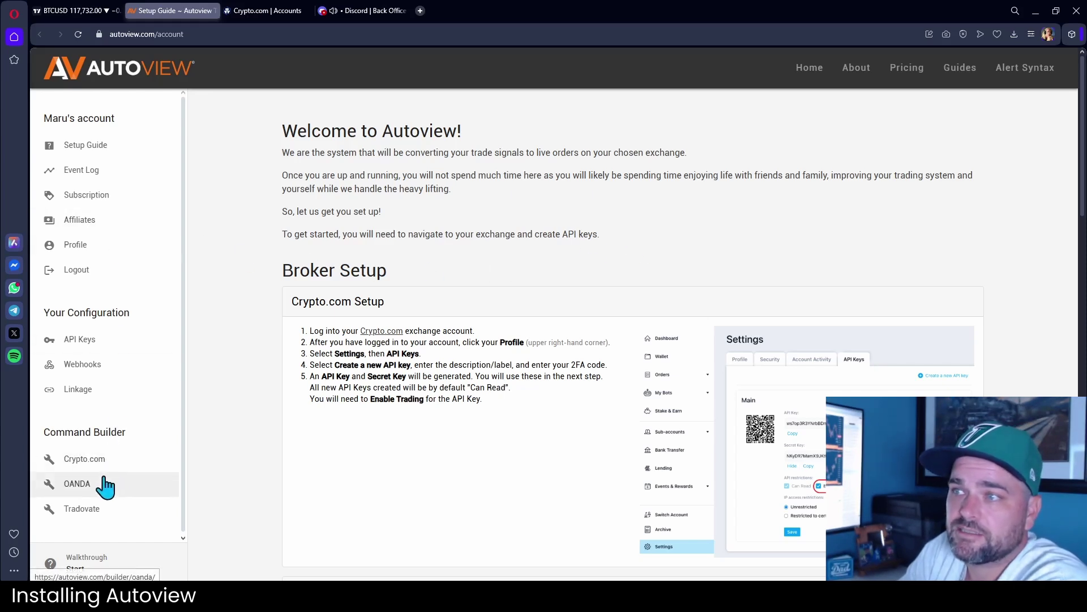
Open Autoview's API Keys page from the sidebar, showing an empty key list
{"action": "left_click", "coordinate": [80, 339]}
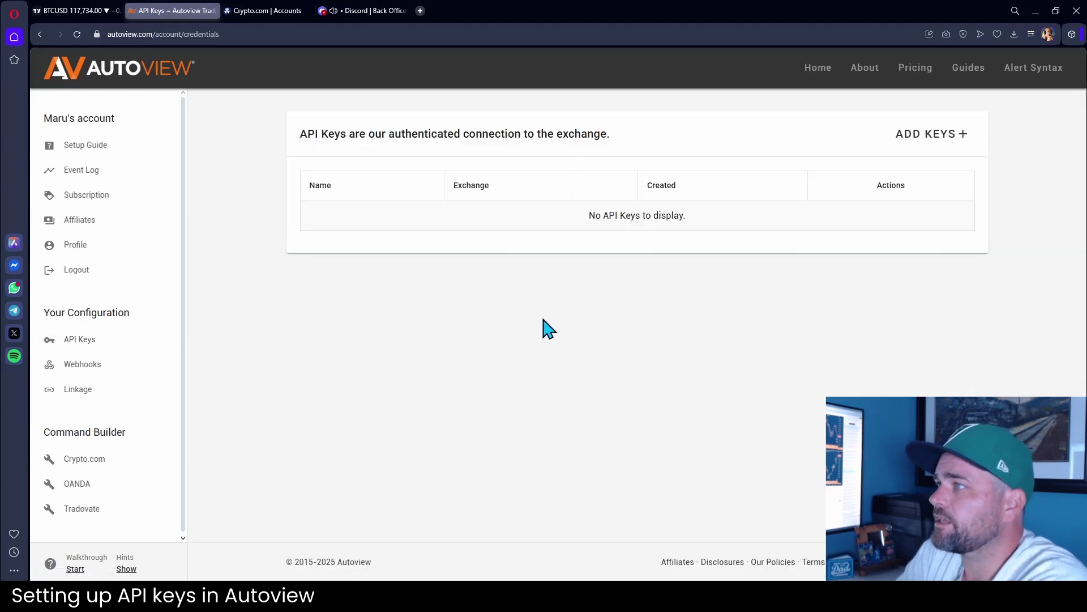
Subscribe to the free $0.00/month Crypto.com broker plan using the autofilled e-mail
{"action": "left_click", "coordinate": [947, 139]}
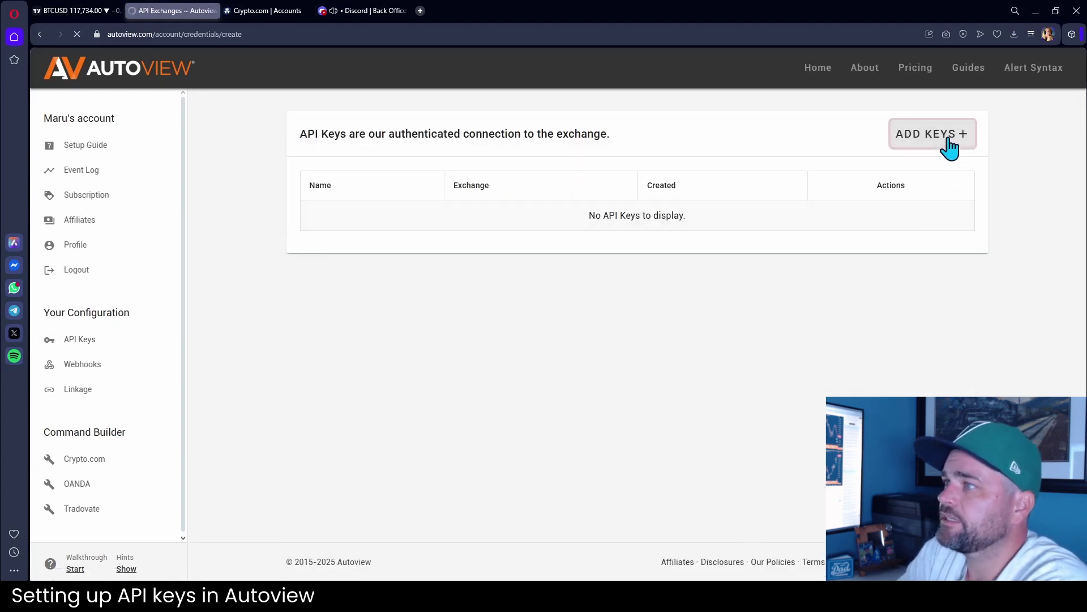
{"action": "scroll", "coordinate": [747, 340], "scroll_direction": "down", "scroll_amount": 10}
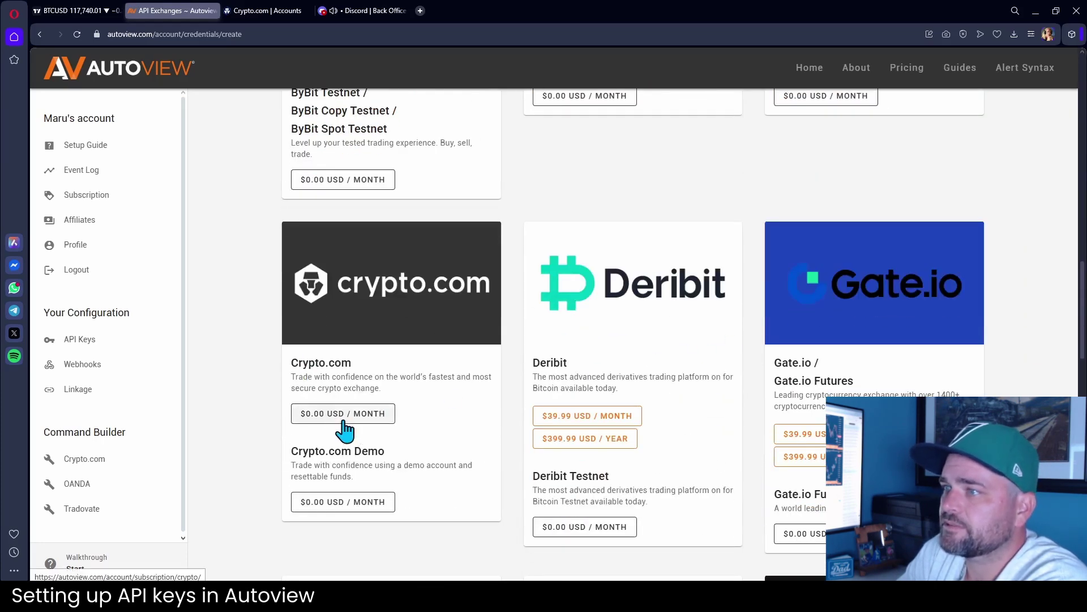
{"action": "left_click", "coordinate": [344, 422]}
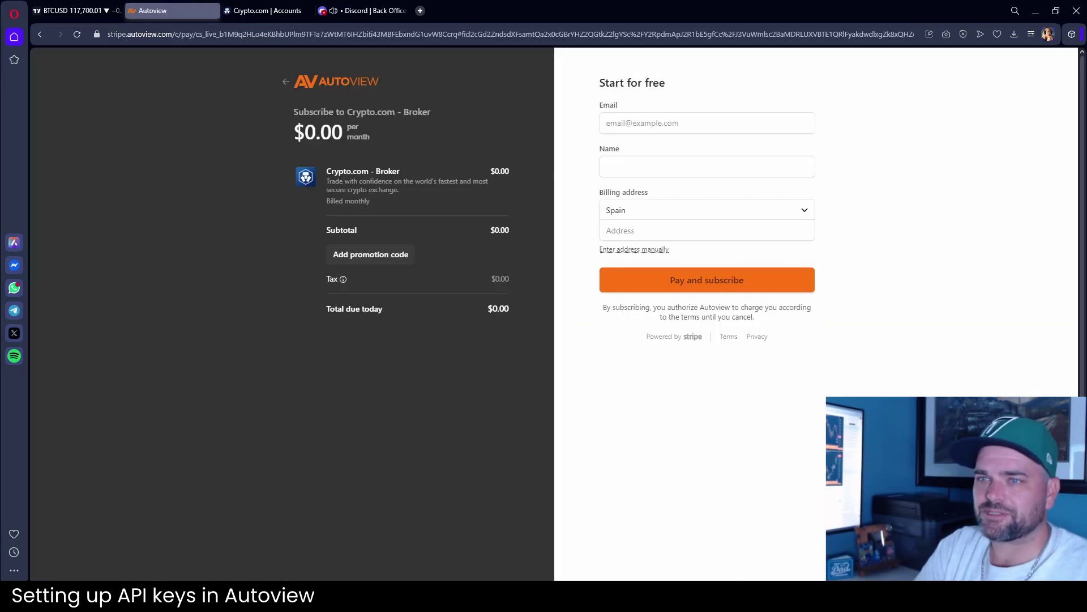
{"action": "left_click", "coordinate": [651, 123]}
{"action": "key", "text": "Down"}
{"action": "key", "text": "Return"}
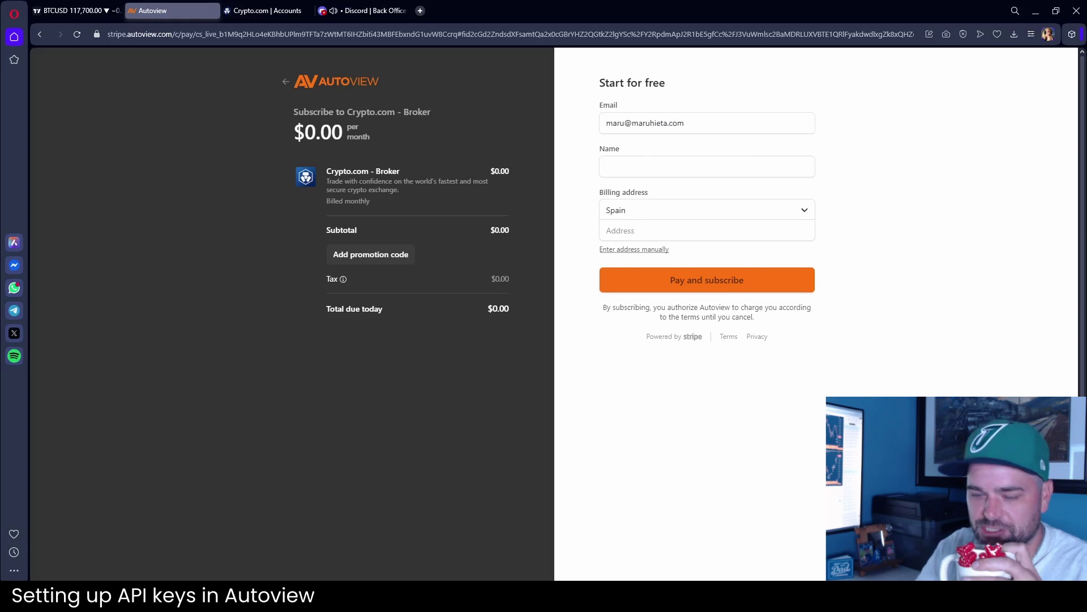
{"action": "left_click", "coordinate": [676, 333]}
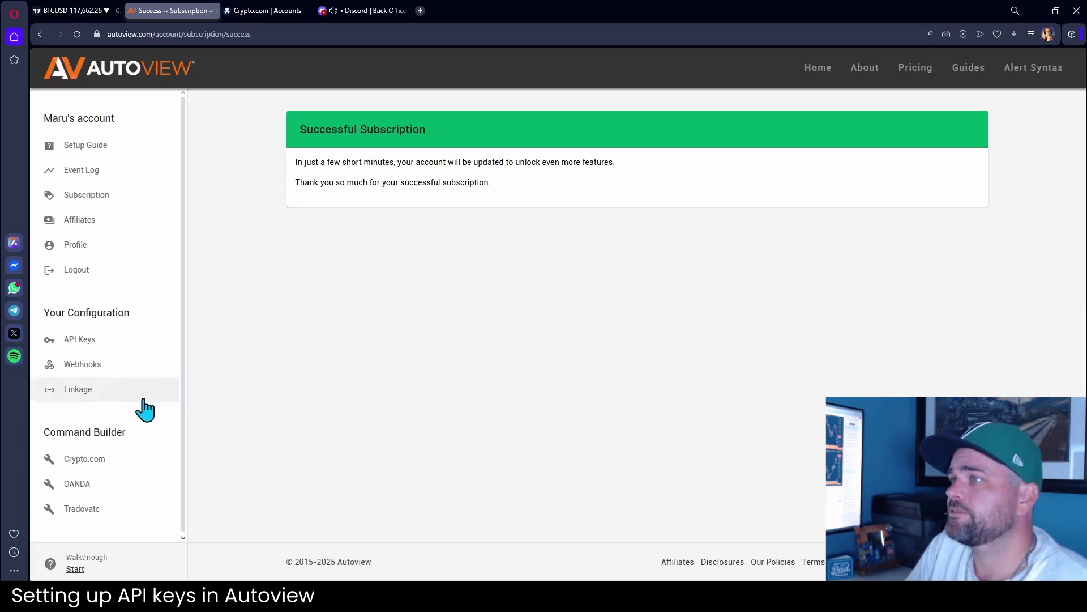
Open Autoview's Crypto.com add-API-keys form, then visit the Crypto.com Exchange website
{"action": "left_click", "coordinate": [65, 341]}
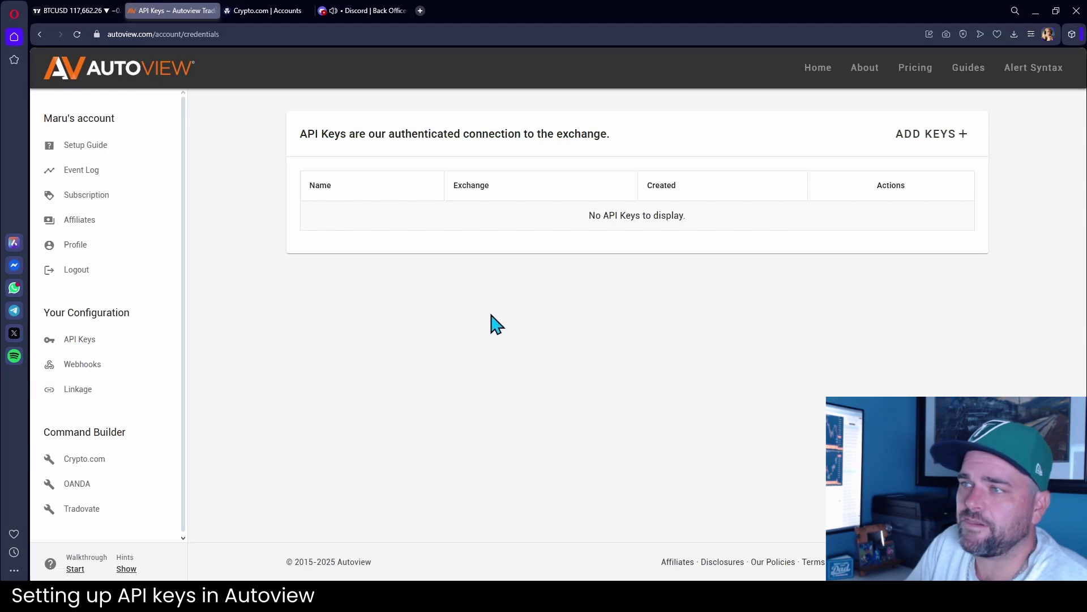
{"action": "left_click", "coordinate": [933, 139]}
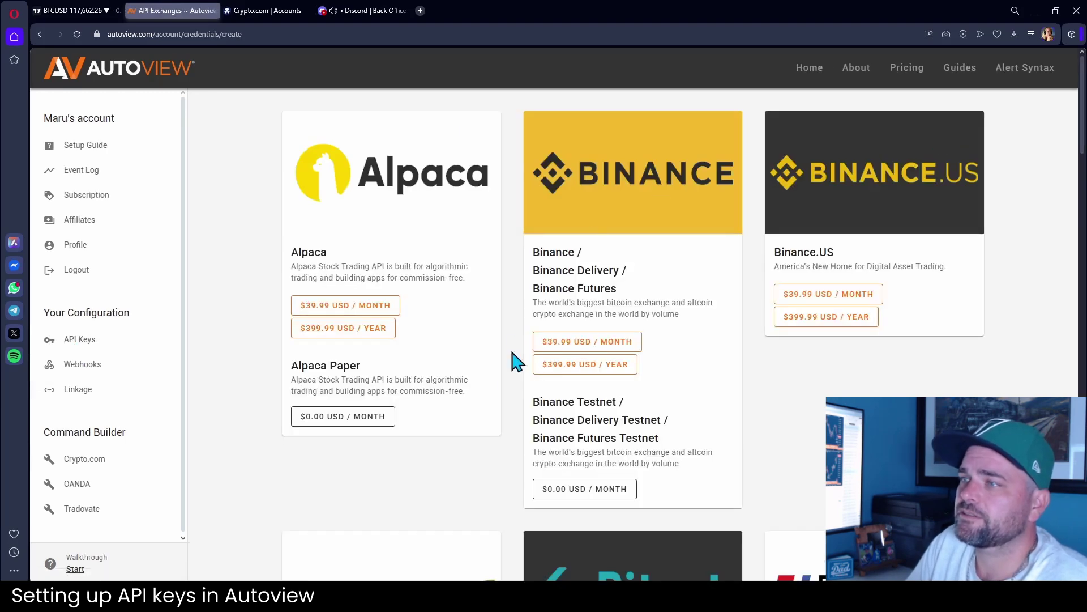
{"action": "scroll", "coordinate": [512, 390], "scroll_direction": "down", "scroll_amount": 5}
{"action": "scroll", "coordinate": [512, 390], "scroll_direction": "down", "scroll_amount": 10}
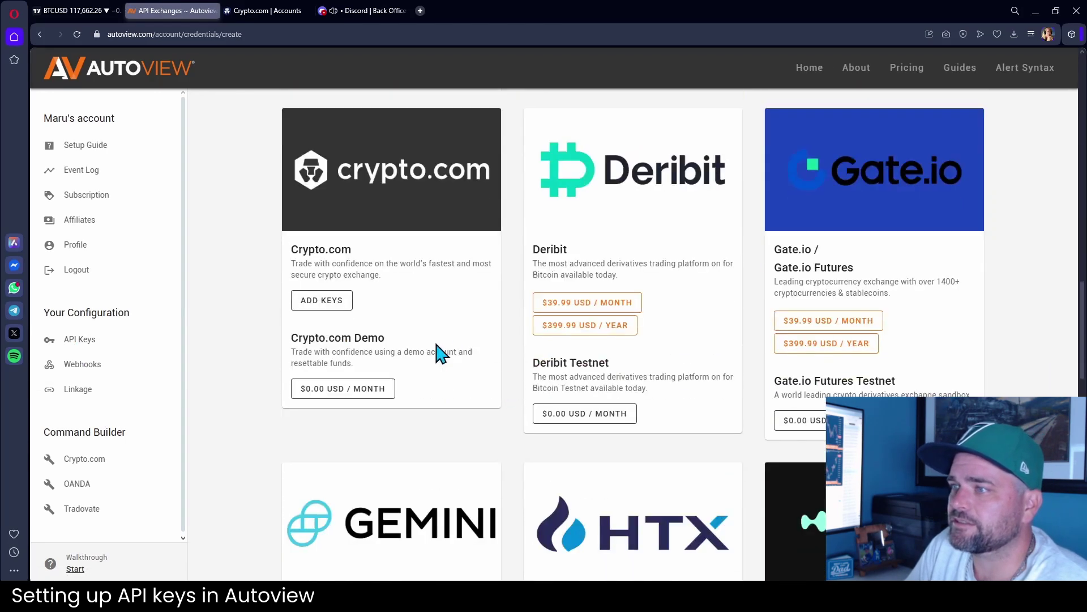
{"action": "left_click", "coordinate": [331, 303]}
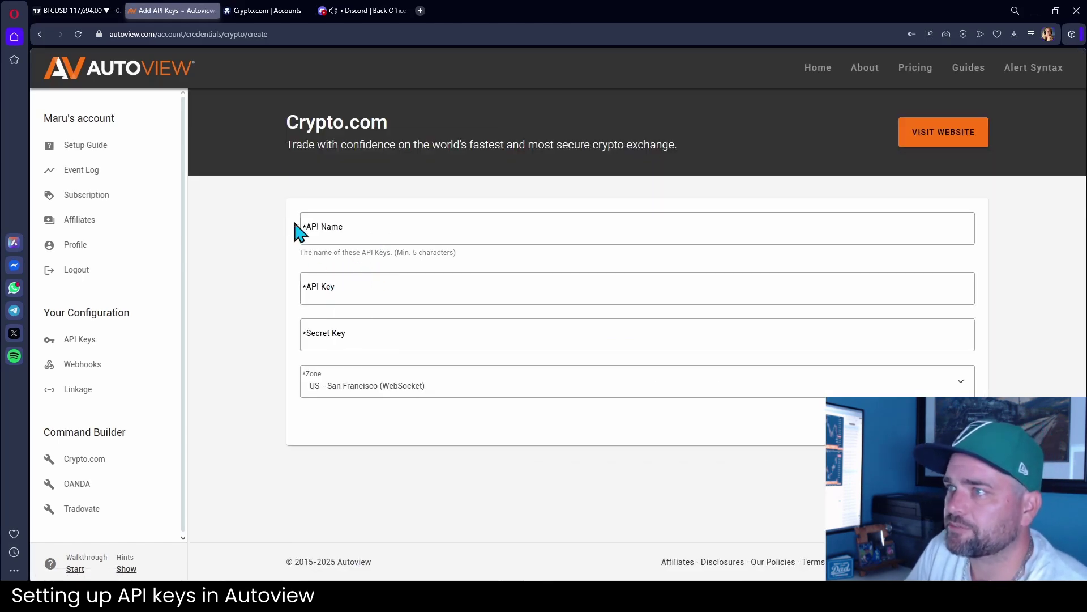
{"action": "left_click", "coordinate": [264, 8]}
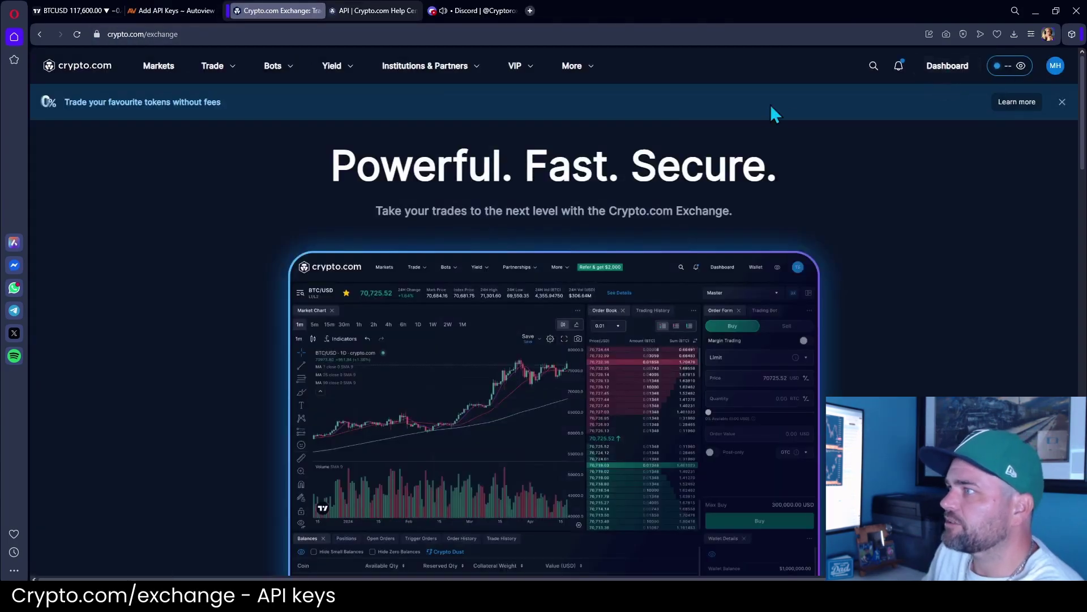
From Manage Account > API Management, start a new API key and choose Enable 2FA
{"action": "mouse_move", "coordinate": [1051, 62]}
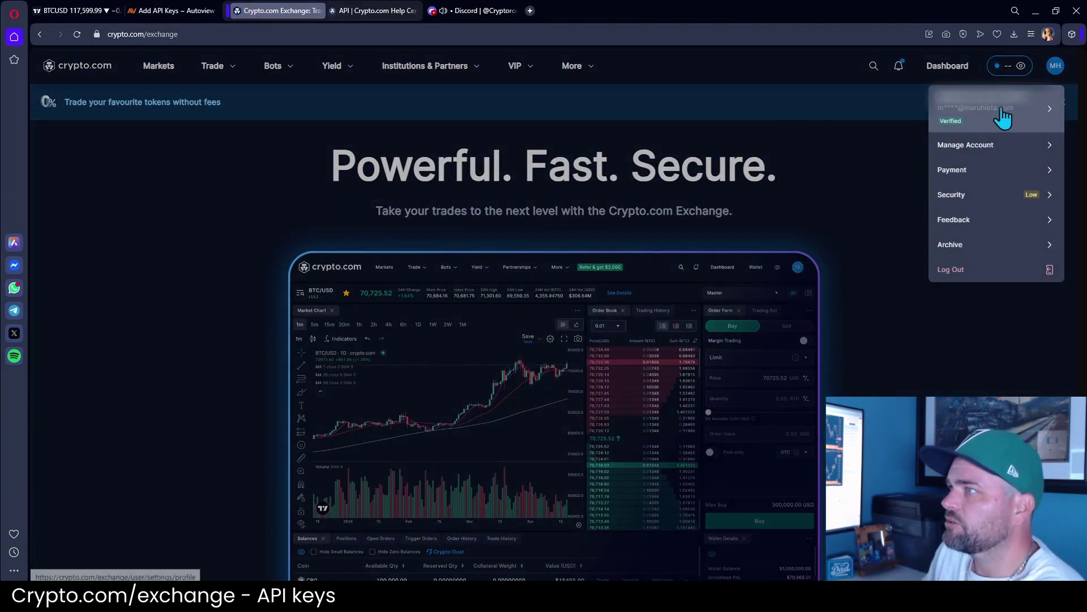
{"action": "left_click", "coordinate": [986, 154]}
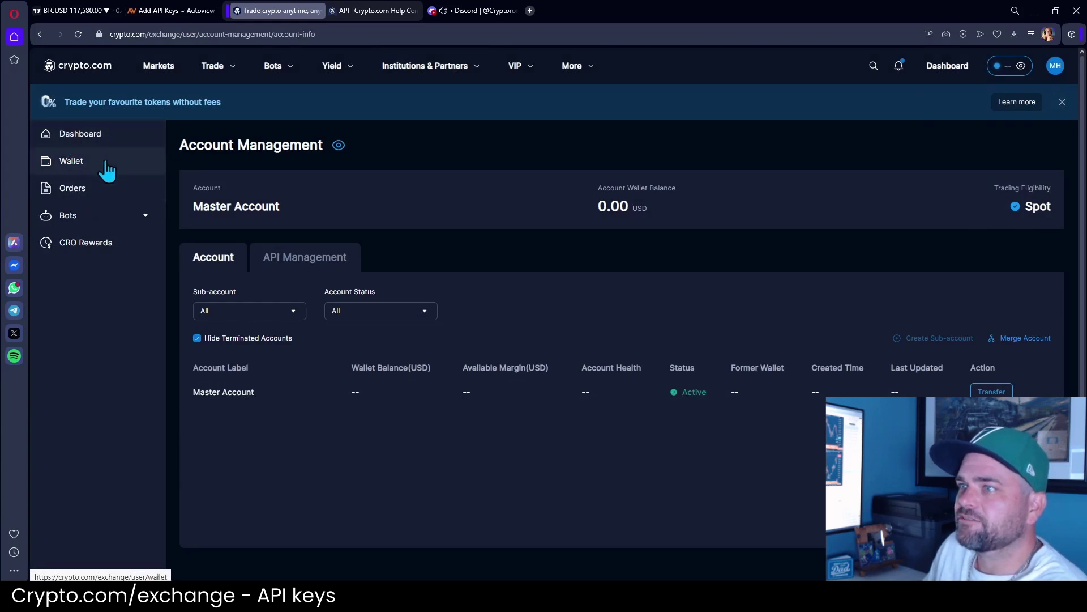
{"action": "left_click", "coordinate": [293, 265]}
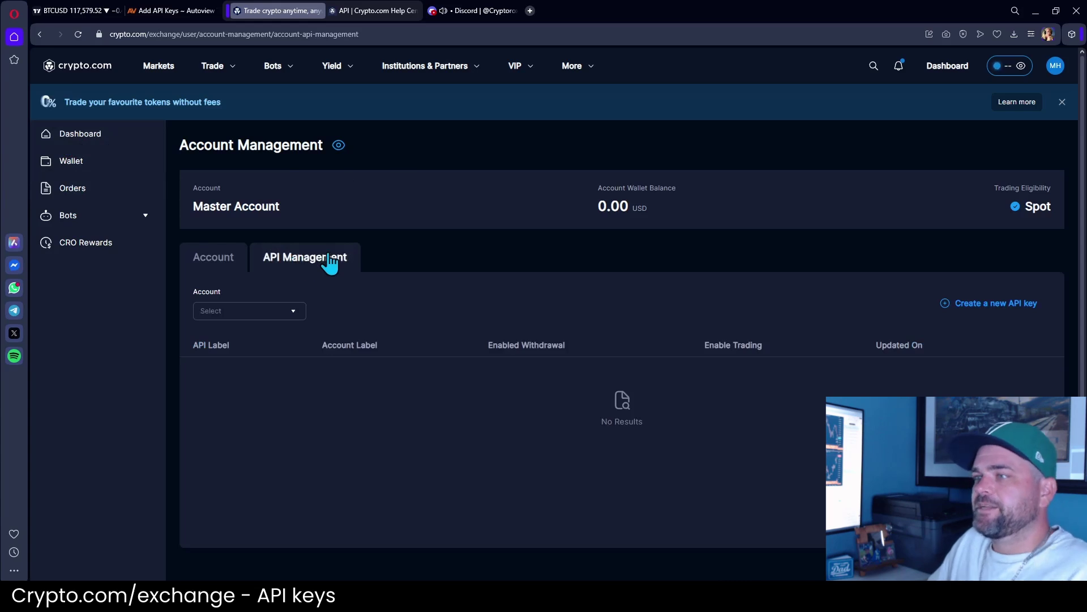
{"action": "left_click", "coordinate": [1020, 311]}
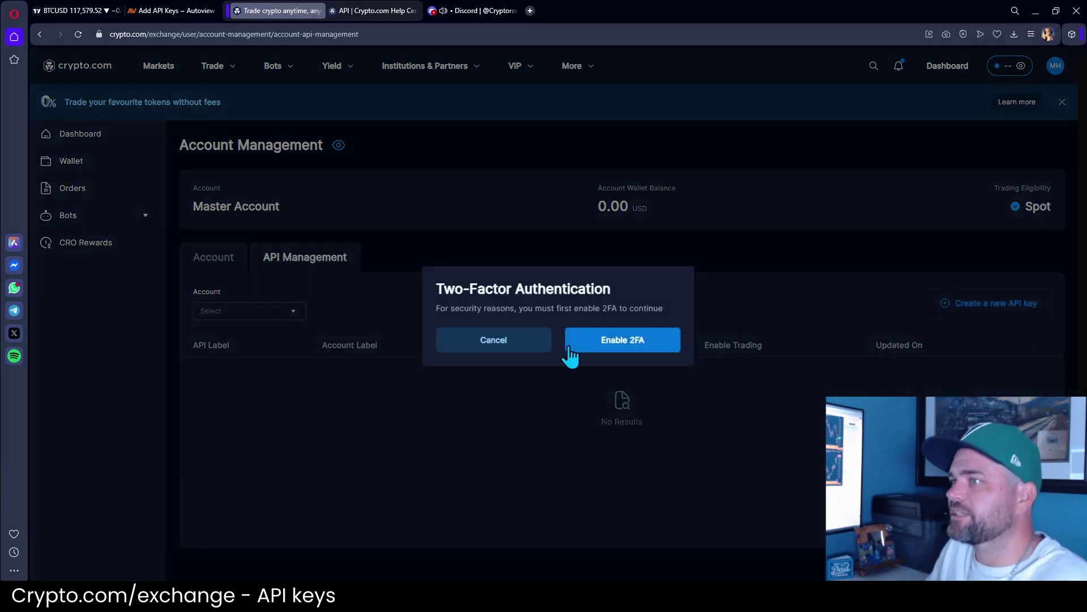
{"action": "left_click", "coordinate": [640, 348]}
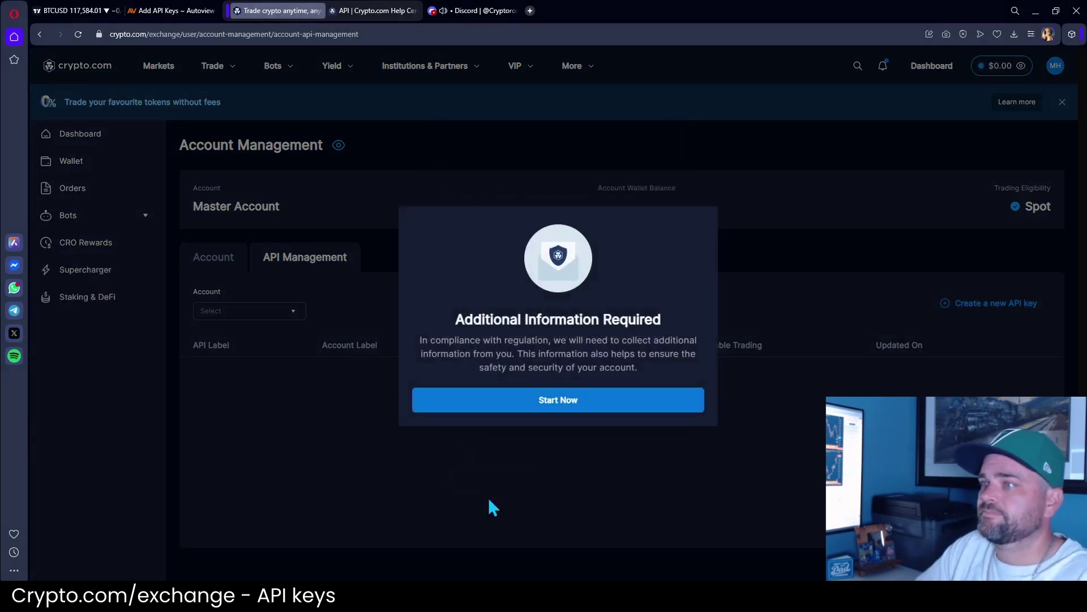
Fill the KYC form with $1,000 - $10,000 monthly transactions and under-$1,000 deposits
{"action": "left_click", "coordinate": [531, 403]}
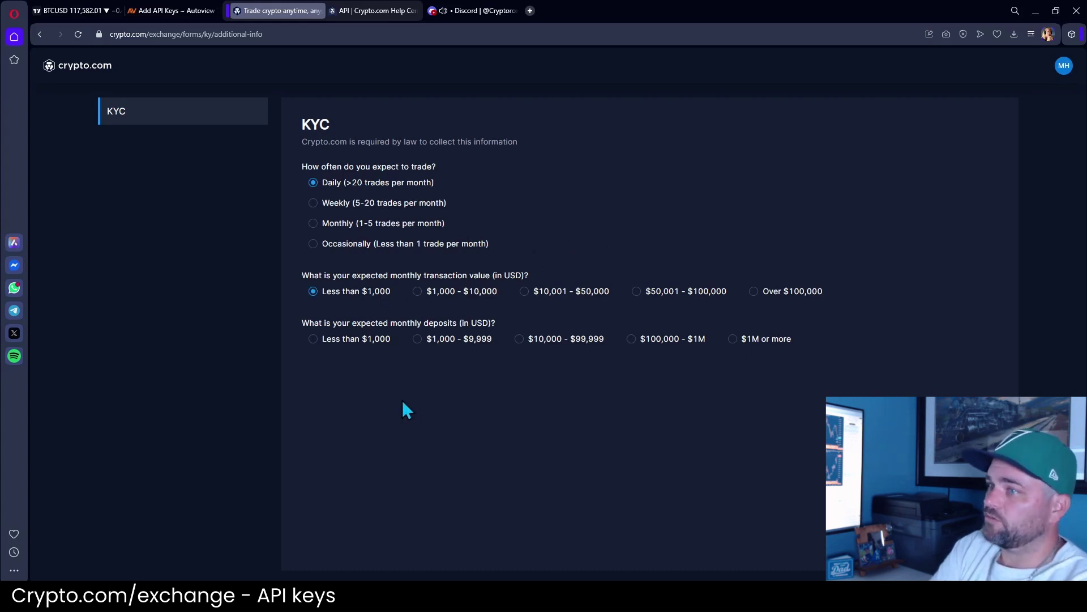
{"action": "left_click", "coordinate": [422, 294]}
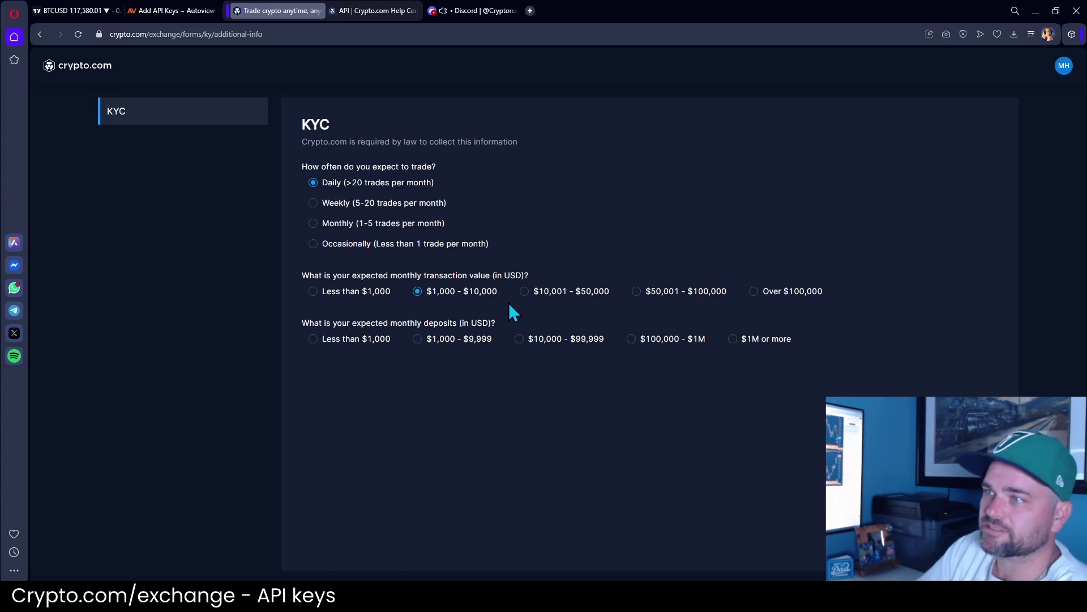
{"action": "left_click", "coordinate": [313, 340]}
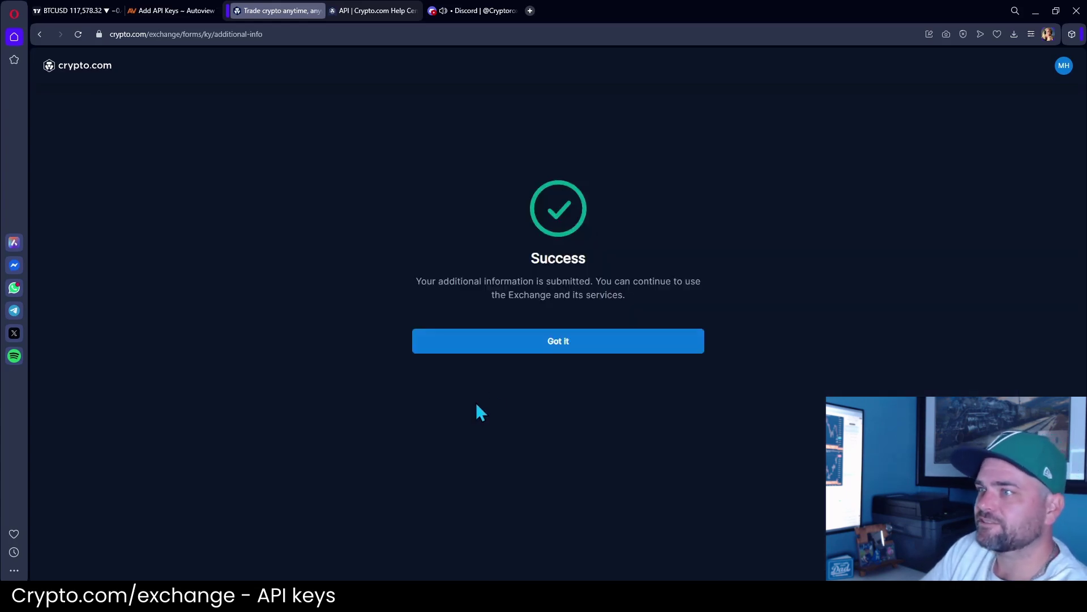
Dismiss the success message and return to the account's API Management page
{"action": "left_click", "coordinate": [511, 345]}
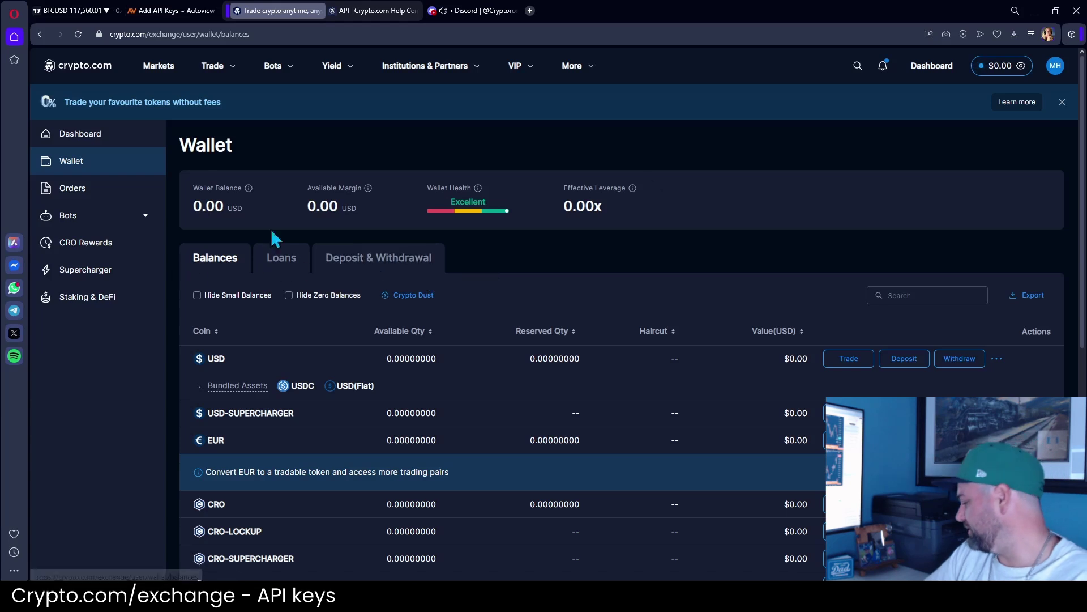
{"action": "mouse_move", "coordinate": [1056, 67]}
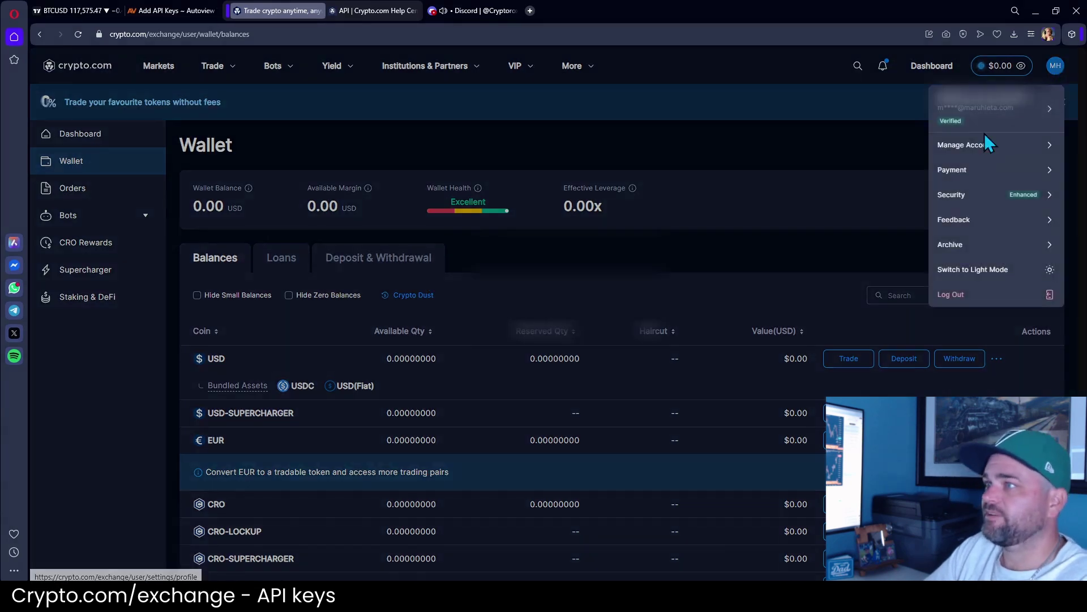
{"action": "left_click", "coordinate": [992, 116]}
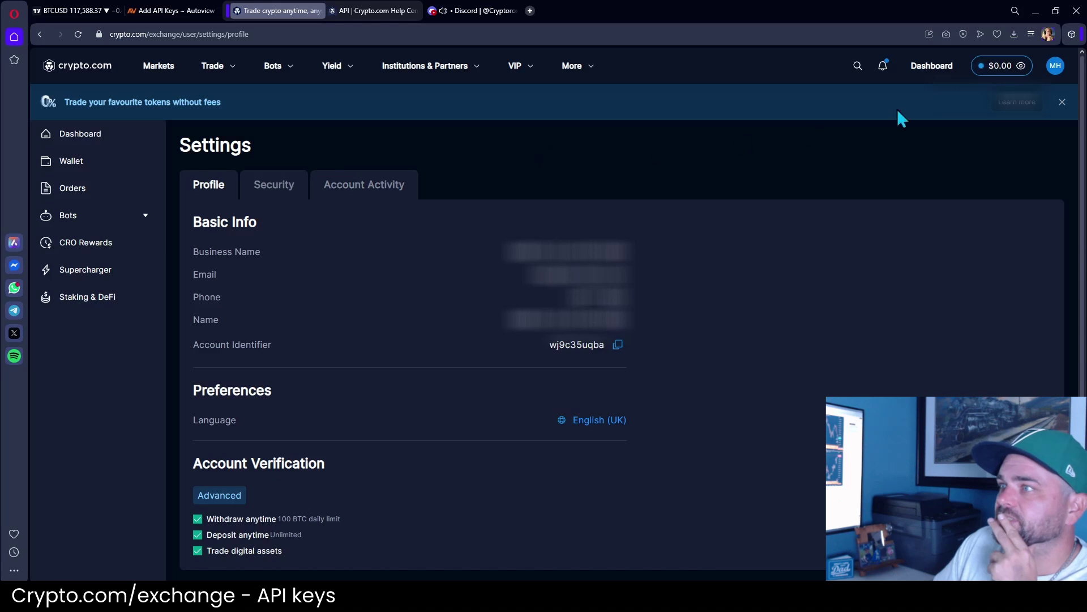
{"action": "left_click", "coordinate": [1053, 68]}
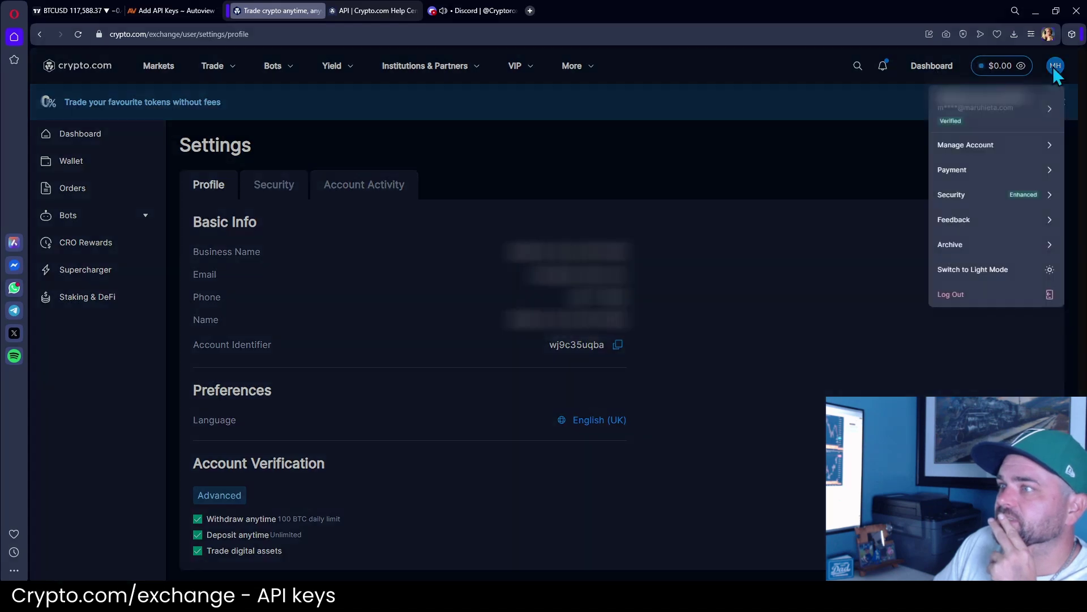
{"action": "left_click", "coordinate": [1010, 145]}
{"action": "left_click", "coordinate": [317, 258]}
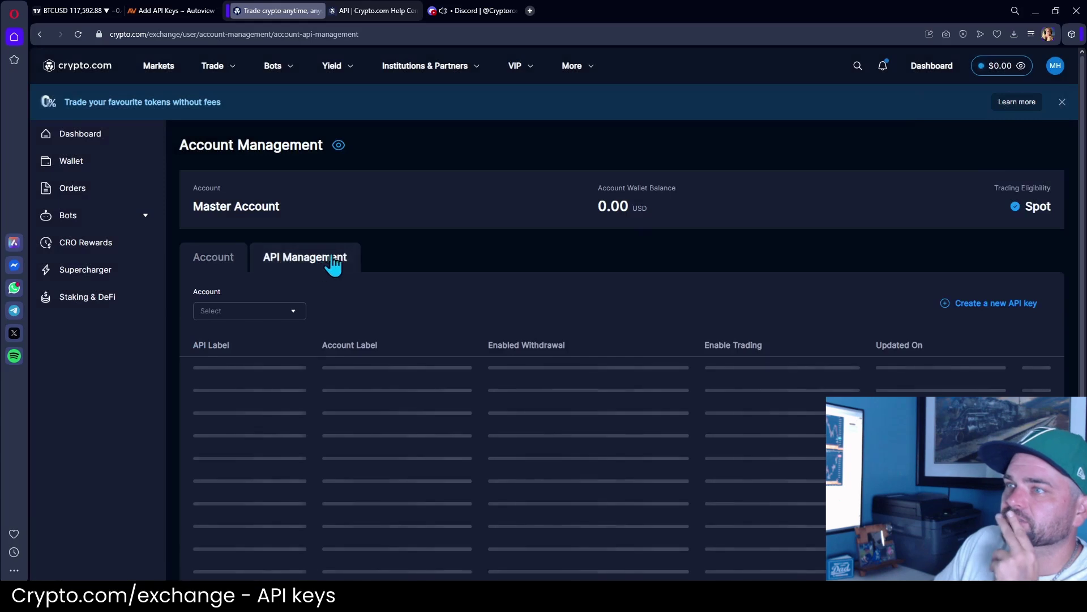
Create an API key labelled Autoview using the authenticator code, then copy its secret key
{"action": "left_click", "coordinate": [1017, 304]}
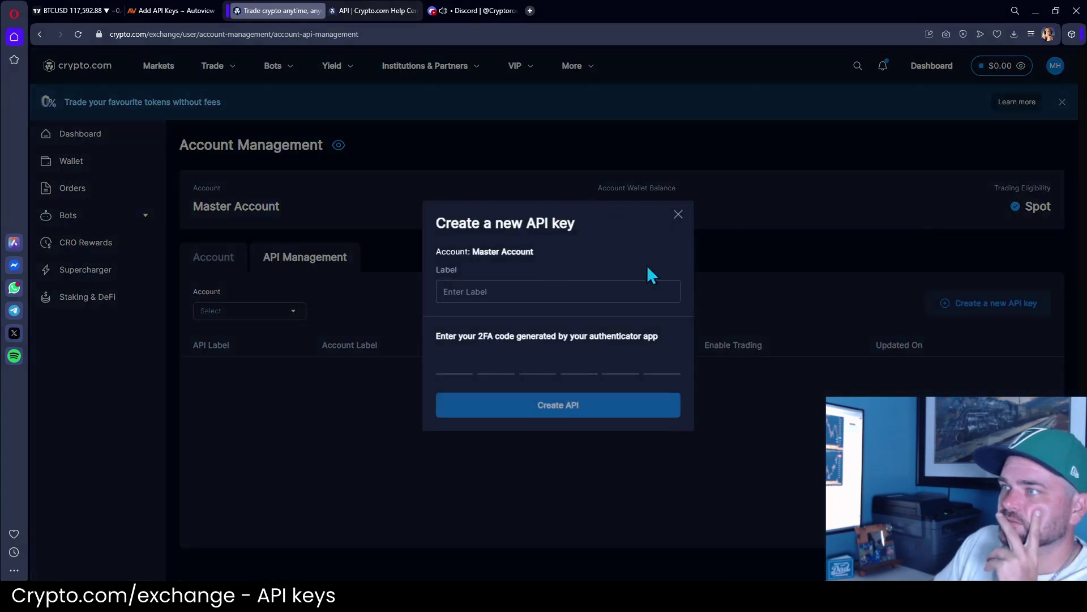
{"action": "left_click", "coordinate": [480, 290]}
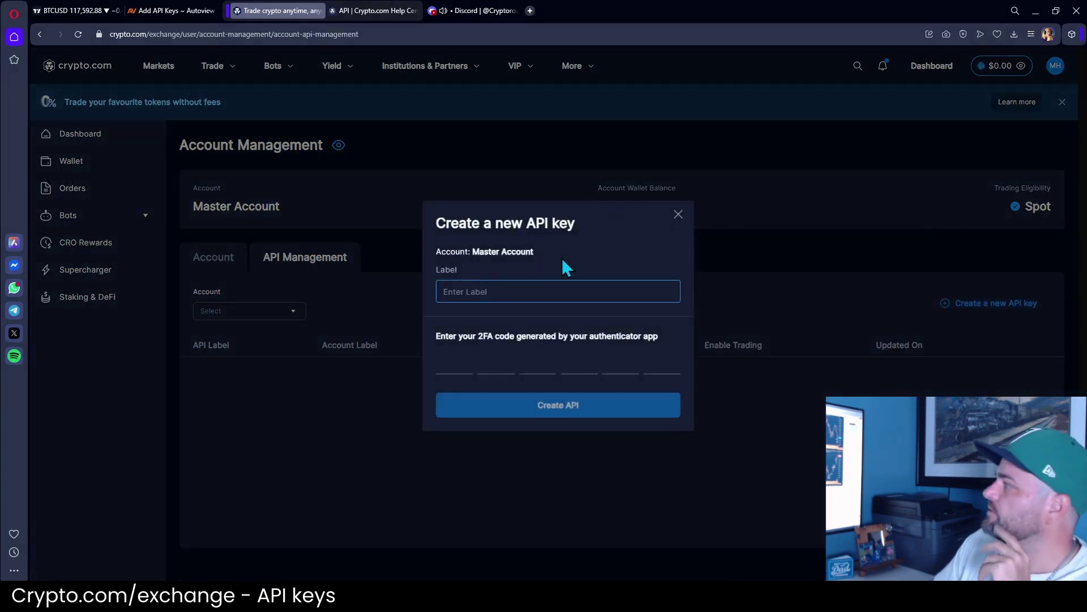
{"action": "key", "text": "ctrl+v"}
{"action": "left_click", "coordinate": [461, 369]}
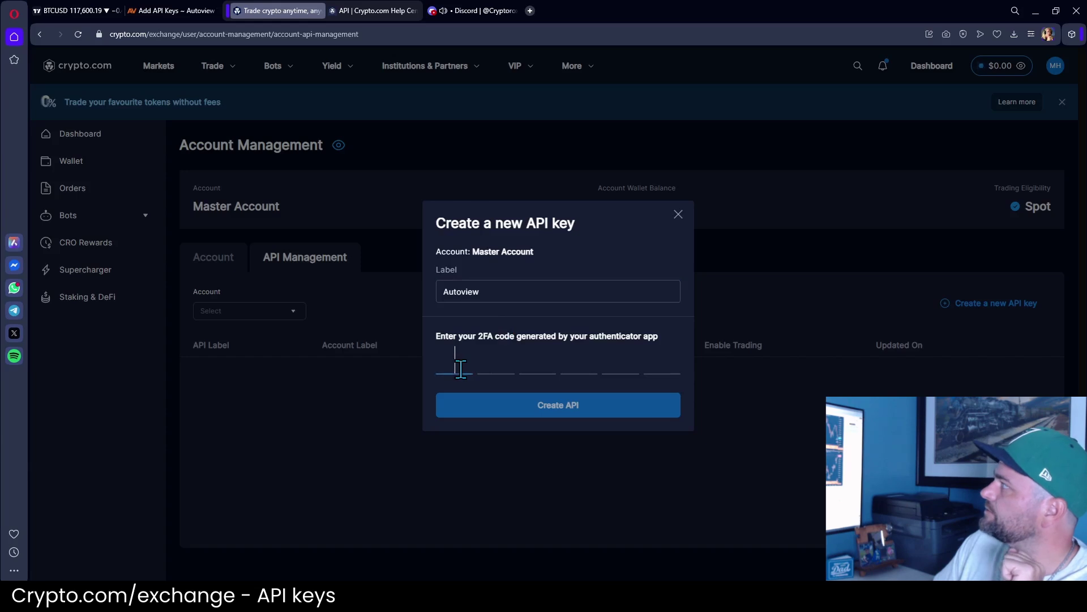
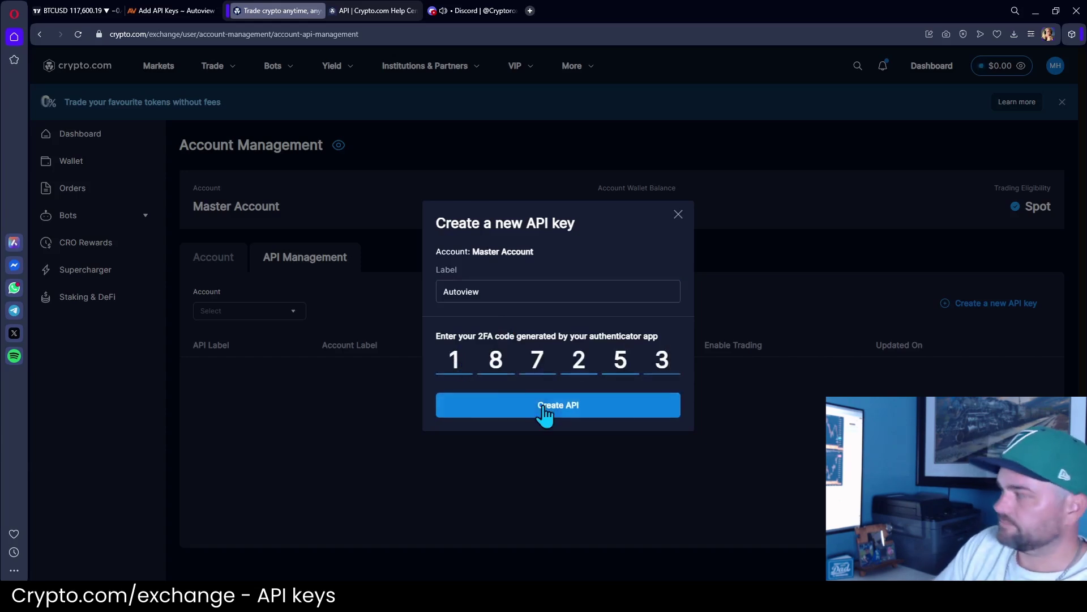
{"action": "left_click", "coordinate": [542, 406]}
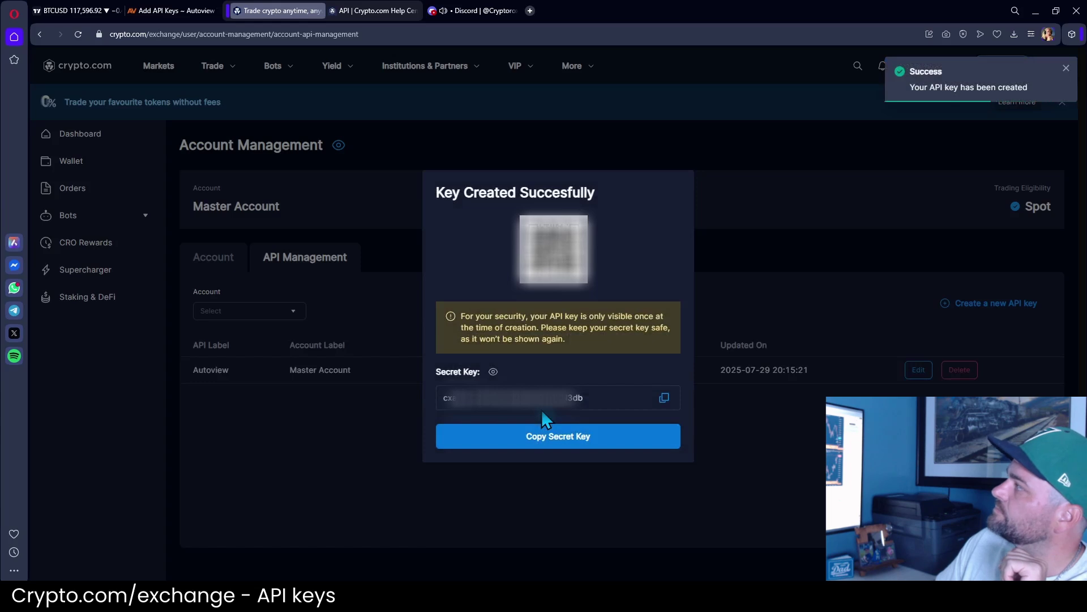
{"action": "left_click", "coordinate": [666, 399]}
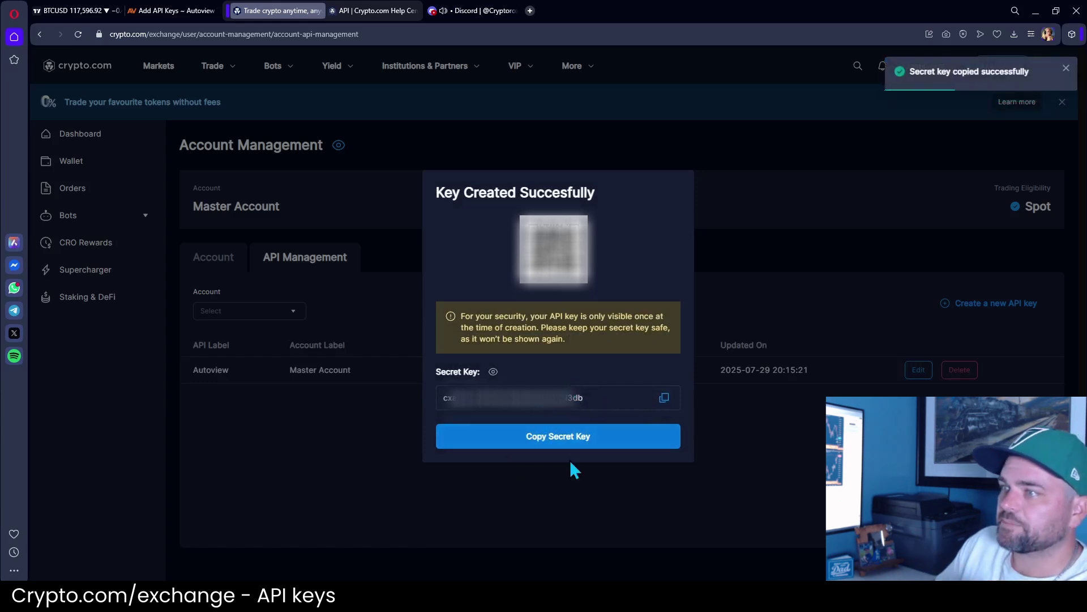
In Autoview's credentials form, enter Crypto.com as the API name and paste the secret key
{"action": "left_click", "coordinate": [182, 12]}
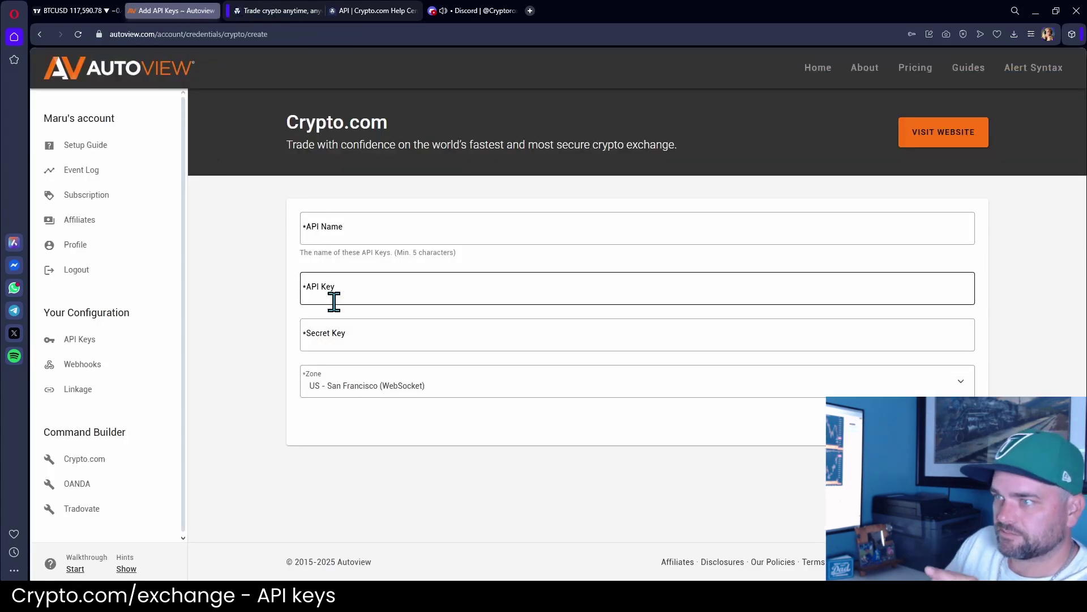
{"action": "left_click", "coordinate": [416, 232]}
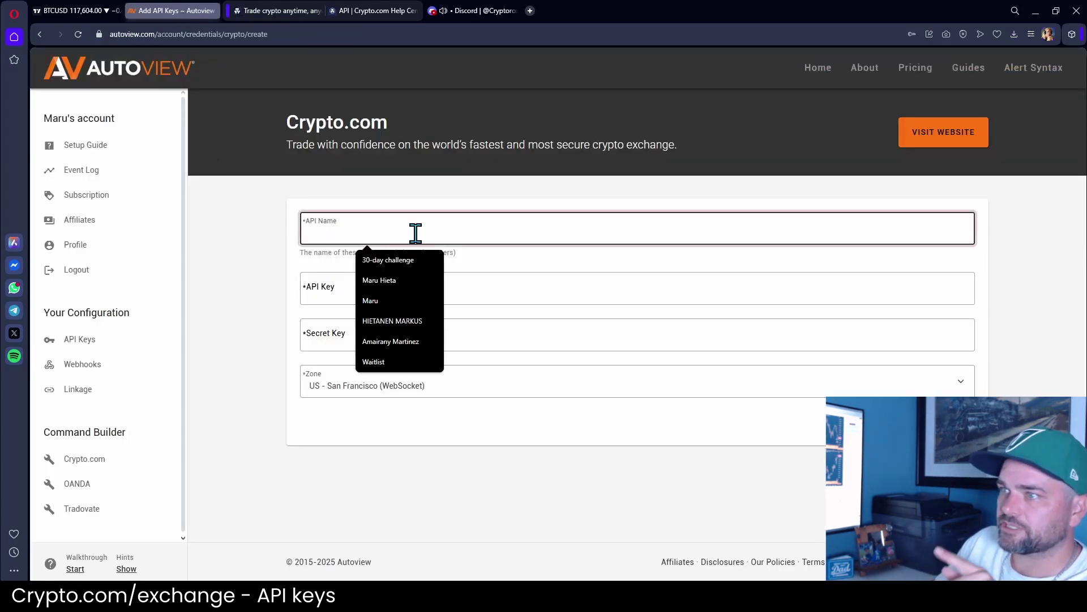
{"action": "left_click", "coordinate": [340, 337]}
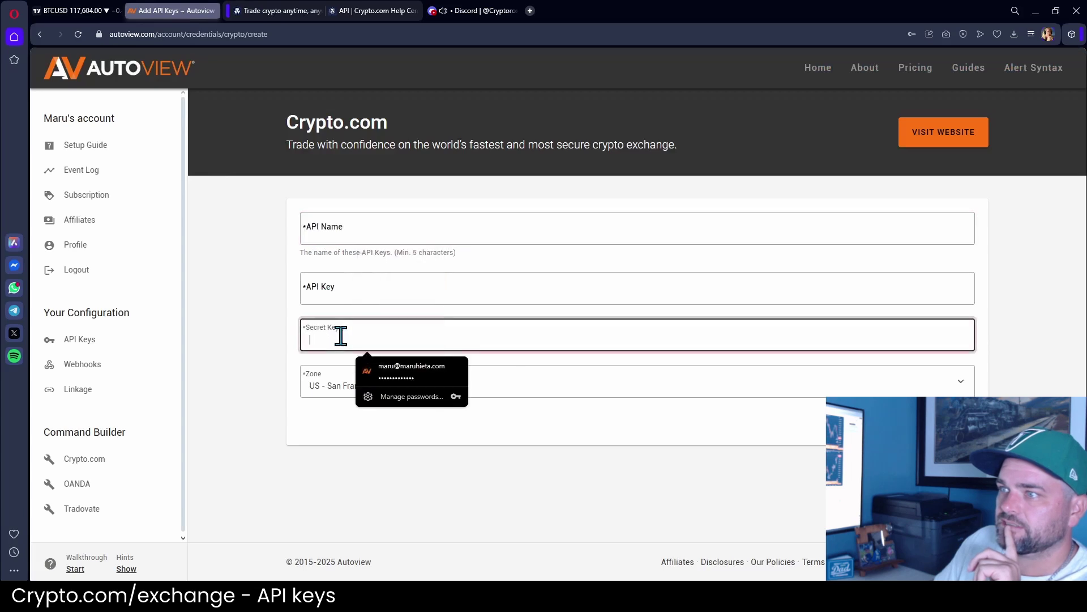
{"action": "key", "text": "ctrl+v"}
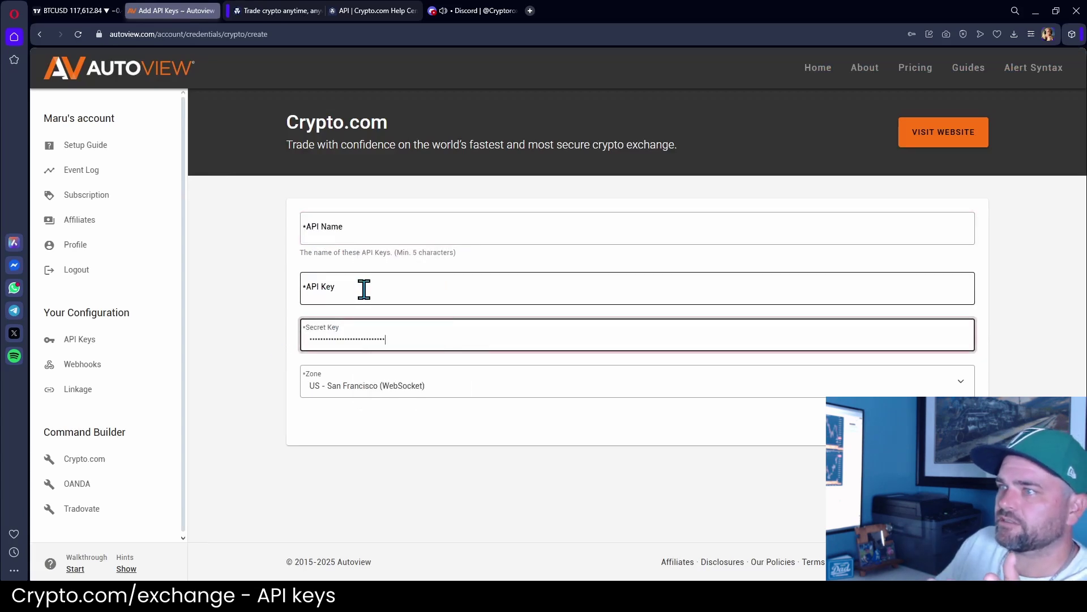
{"action": "left_click", "coordinate": [364, 233]}
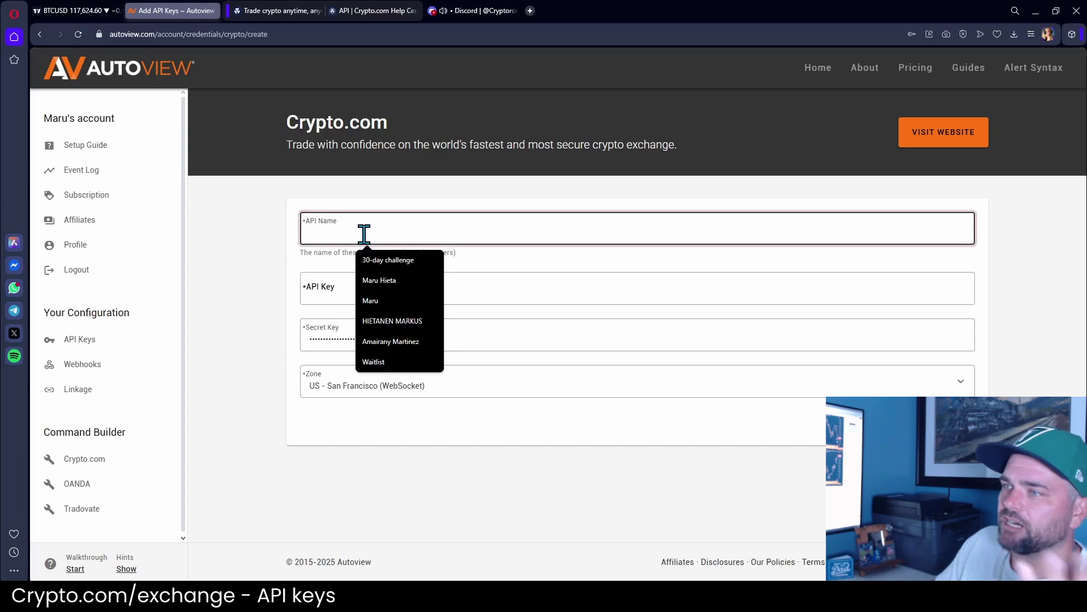
{"action": "type", "text": "Cypto"}
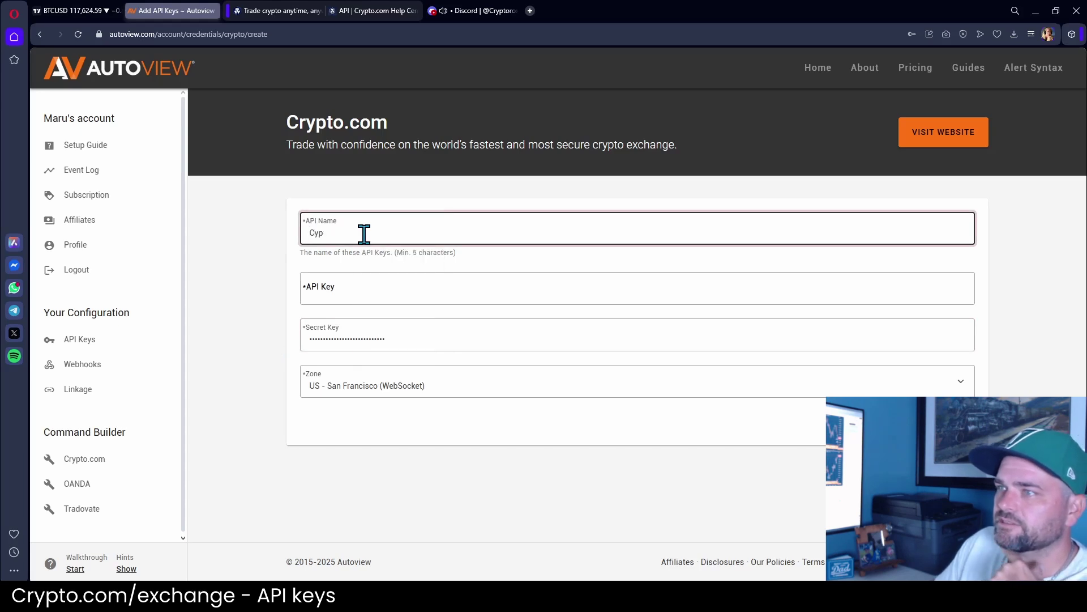
{"action": "key", "text": "BackSpace"}
{"action": "key", "text": "BackSpace"}
{"action": "type", "text": "rypto.com"}
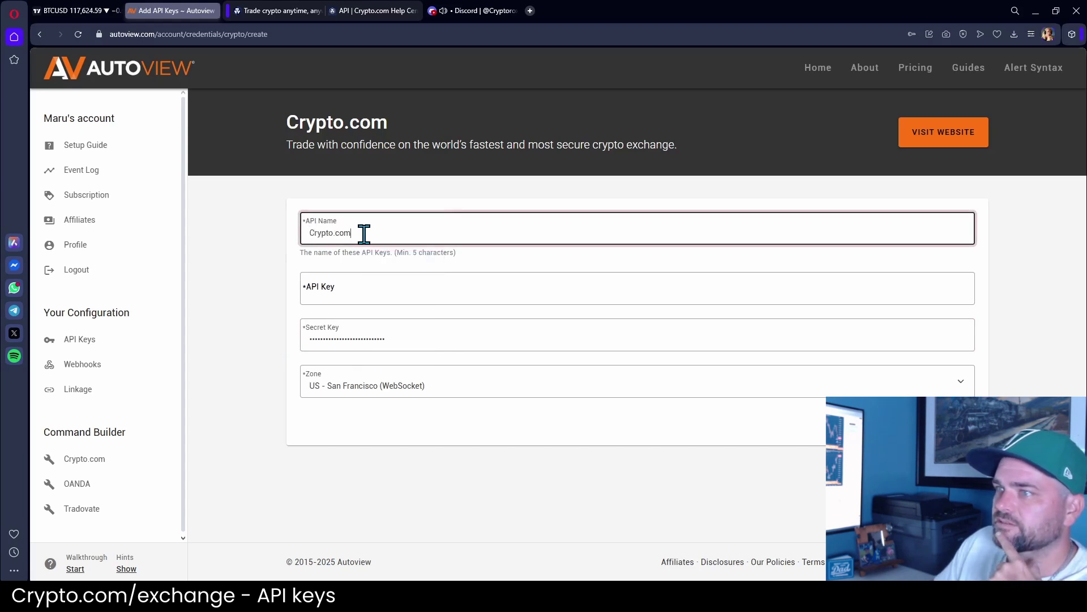
Copy the Autoview key's API key from the exchange's API Management Edit dialog
{"action": "left_click", "coordinate": [340, 294]}
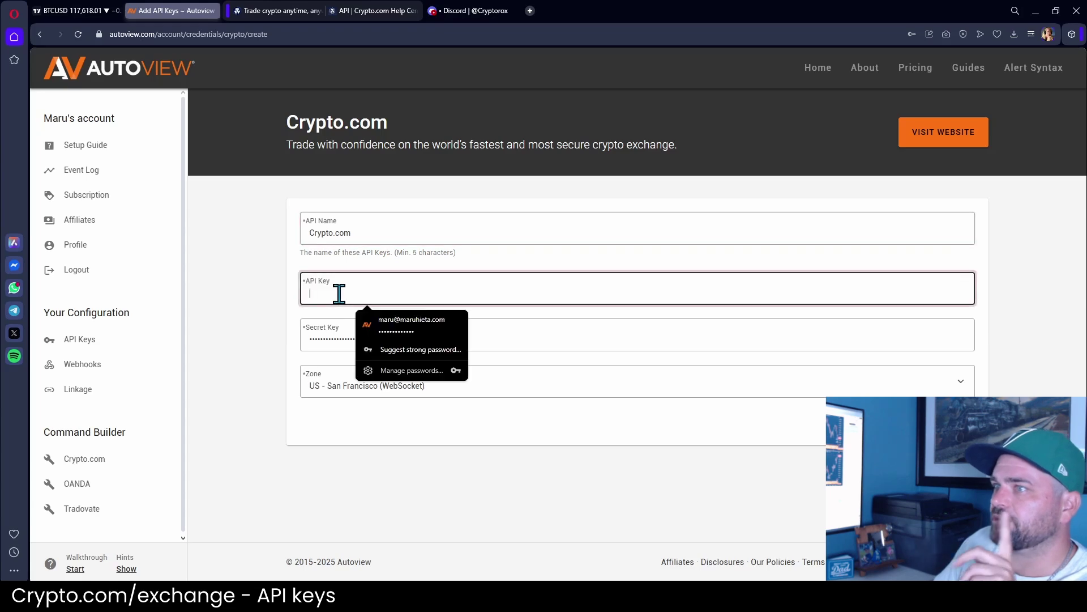
{"action": "left_click", "coordinate": [284, 317]}
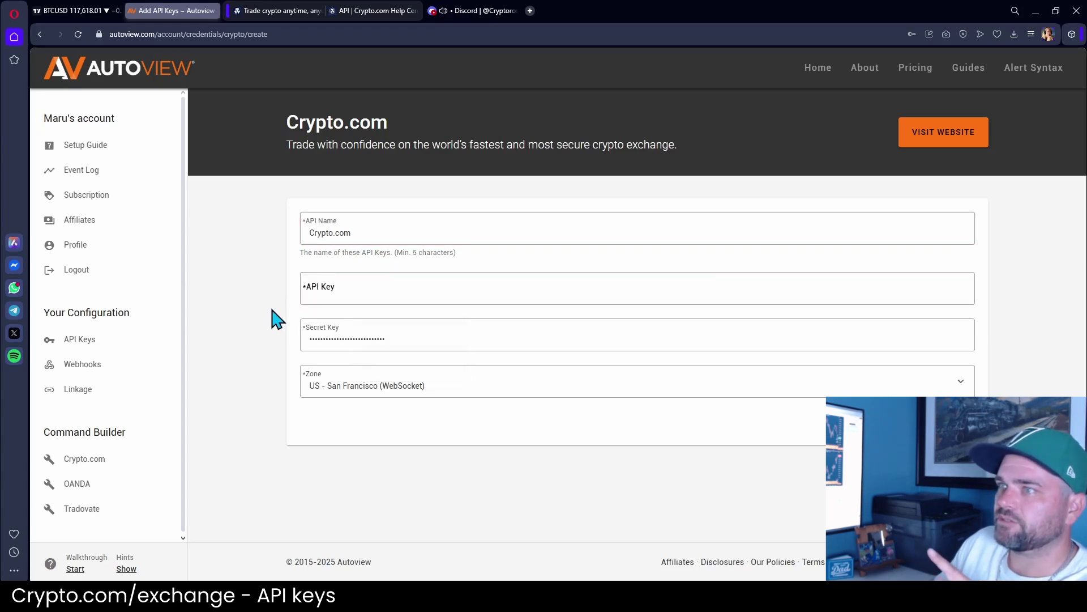
{"action": "left_click", "coordinate": [360, 10]}
{"action": "left_click", "coordinate": [249, 10]}
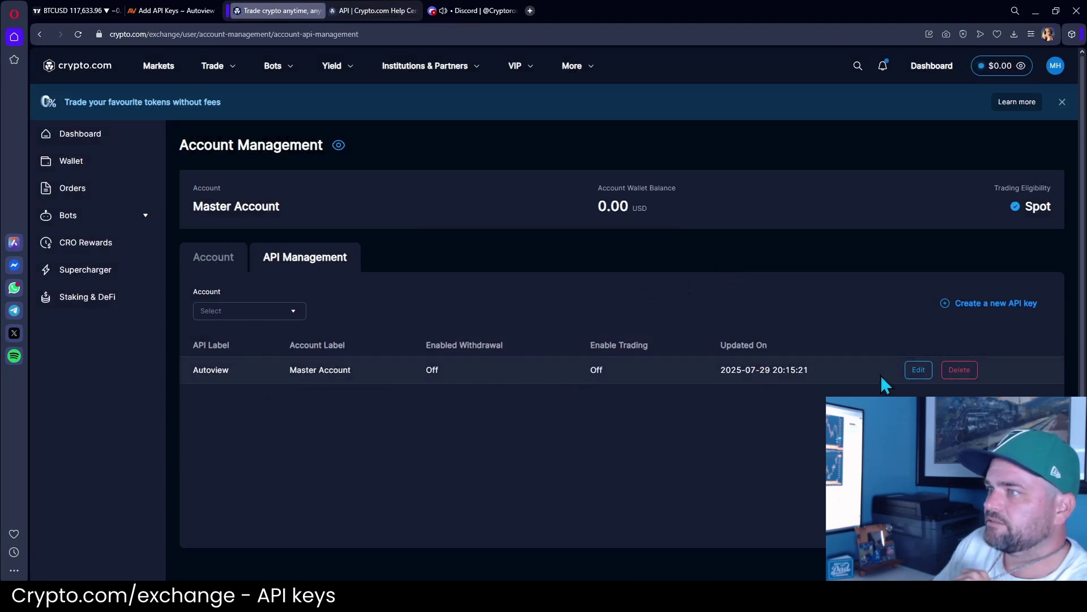
{"action": "left_click", "coordinate": [919, 371]}
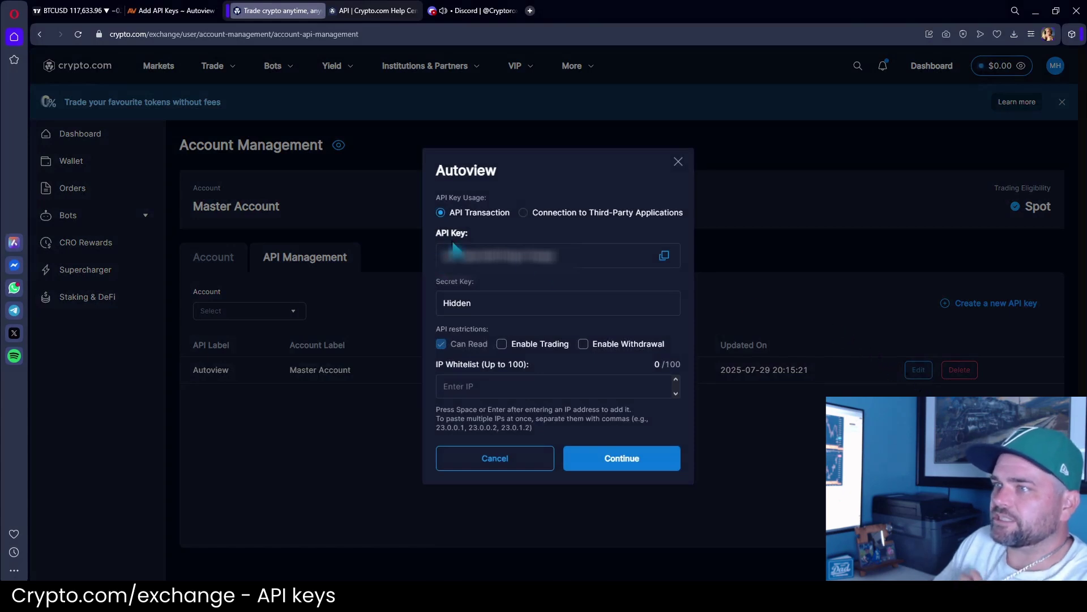
{"action": "left_click", "coordinate": [664, 256]}
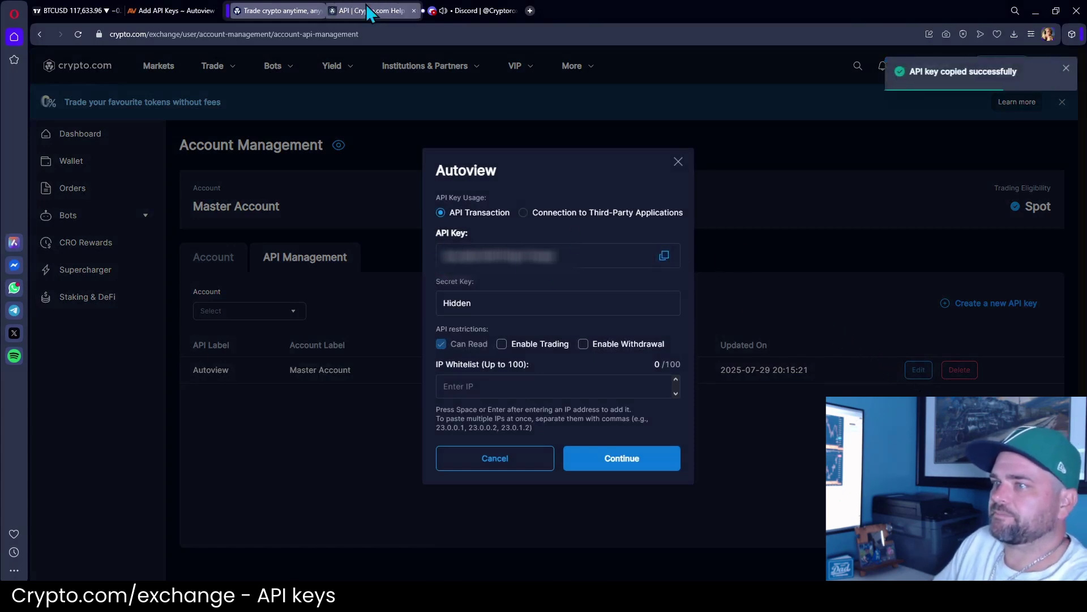
Paste the API key into Autoview's form and bring up the connection zone choices
{"action": "left_click", "coordinate": [173, 10]}
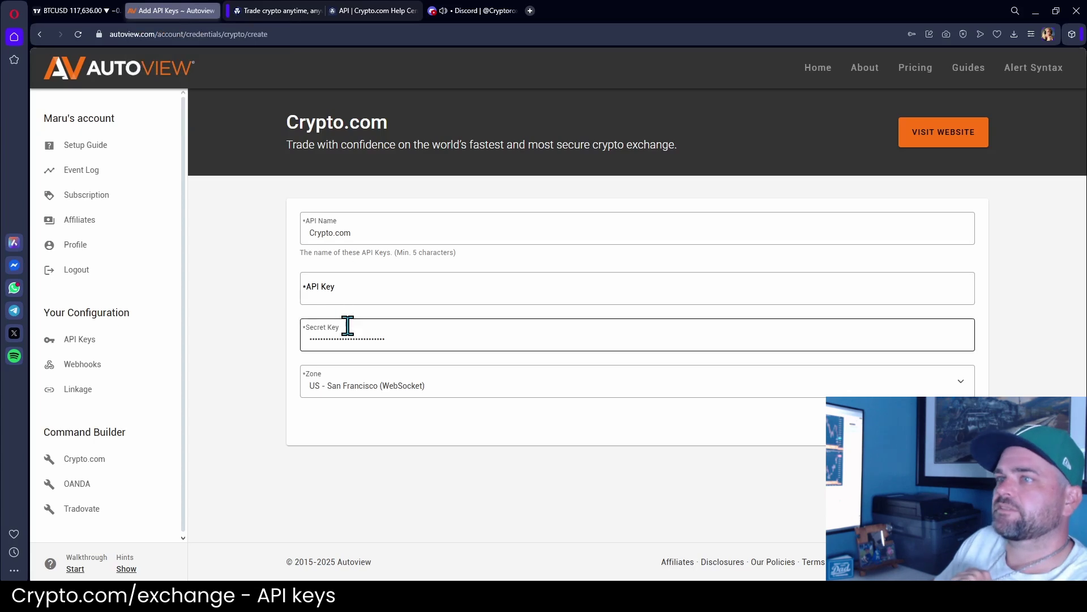
{"action": "left_click", "coordinate": [342, 289]}
{"action": "key", "text": "ctrl+v"}
{"action": "left_click", "coordinate": [271, 319]}
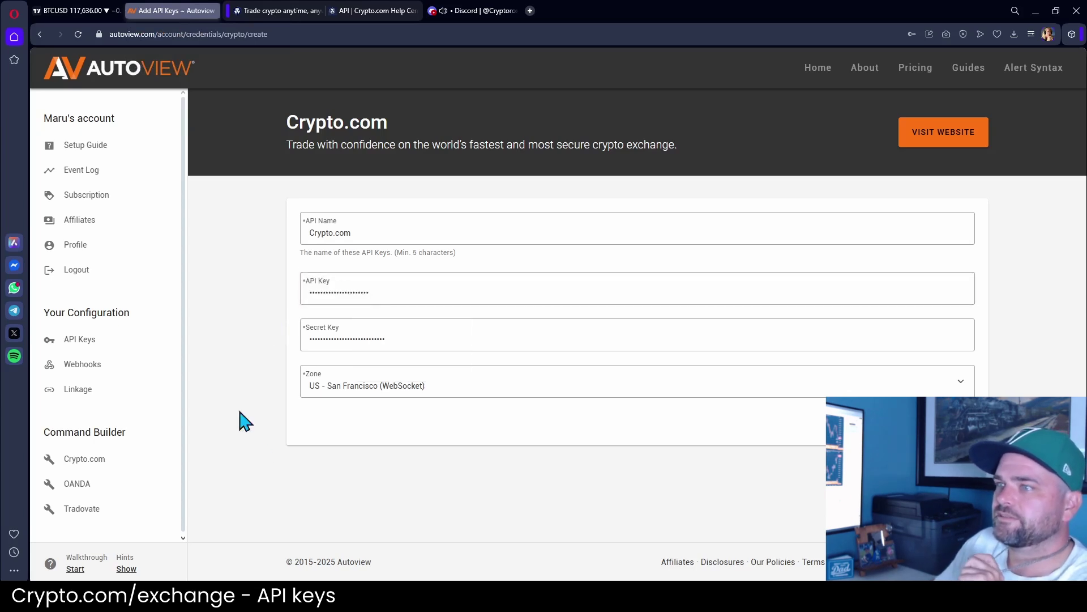
{"action": "left_click", "coordinate": [396, 394]}
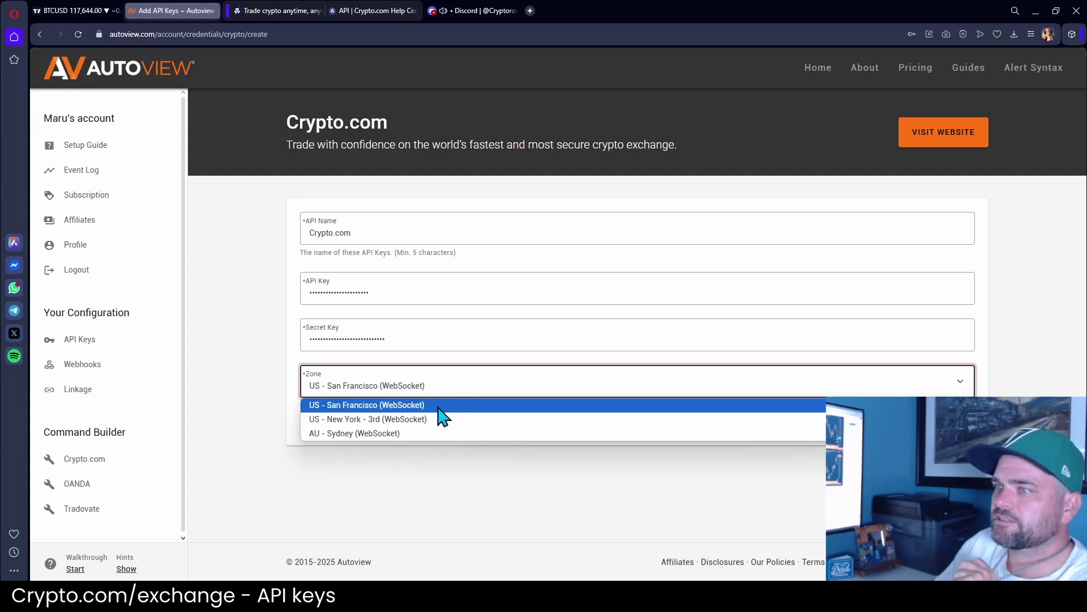
Pick the US - New York - 3rd zone and save the Crypto.com credentials in the browser
{"action": "left_click", "coordinate": [440, 419]}
{"action": "left_click", "coordinate": [444, 384]}
{"action": "left_click", "coordinate": [426, 435]}
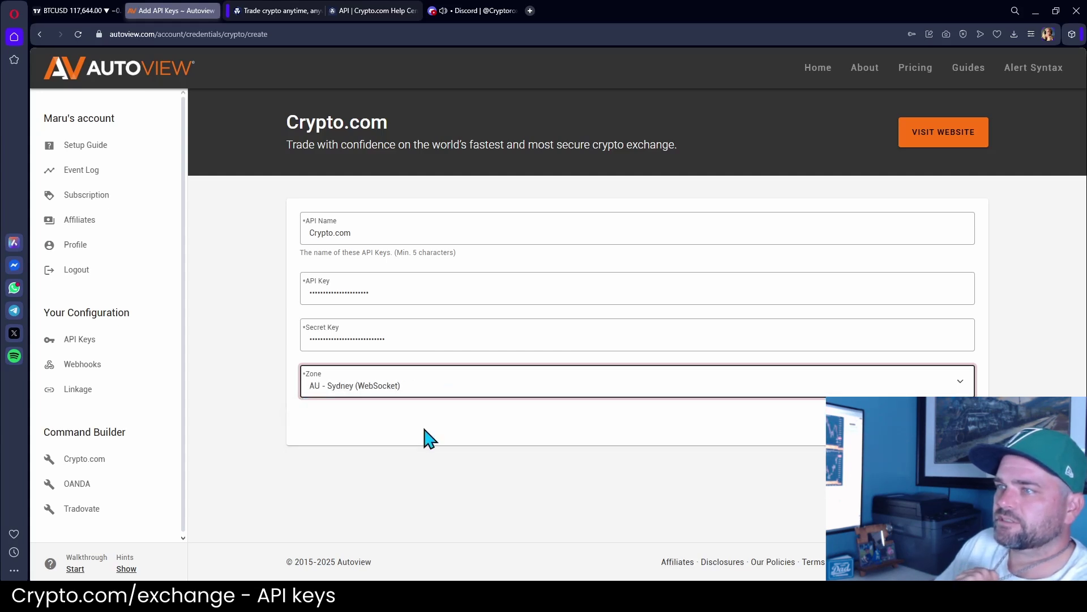
{"action": "left_click", "coordinate": [457, 391]}
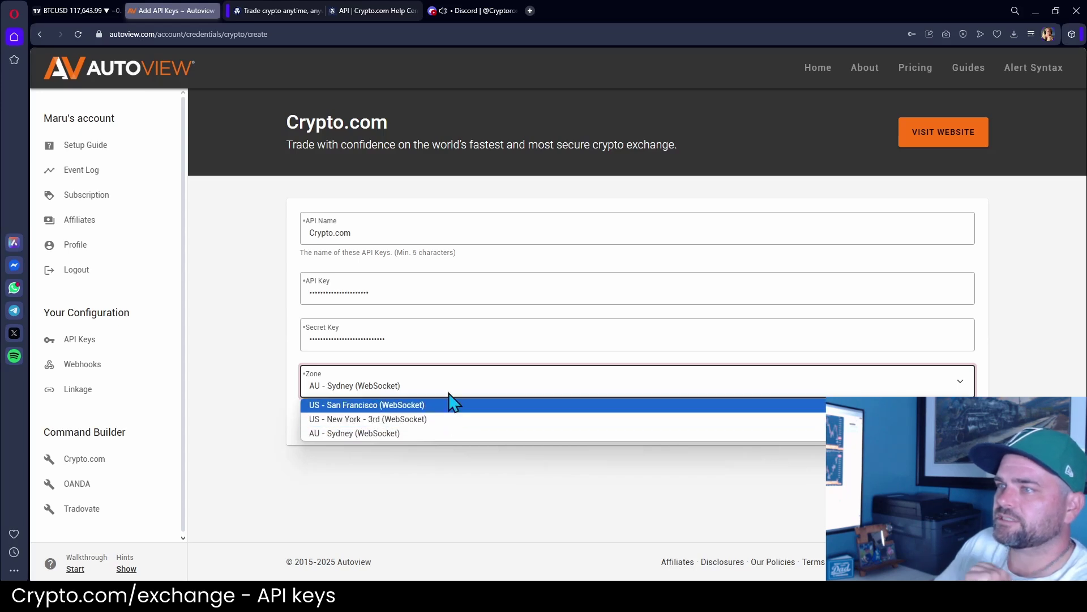
{"action": "left_click", "coordinate": [457, 434]}
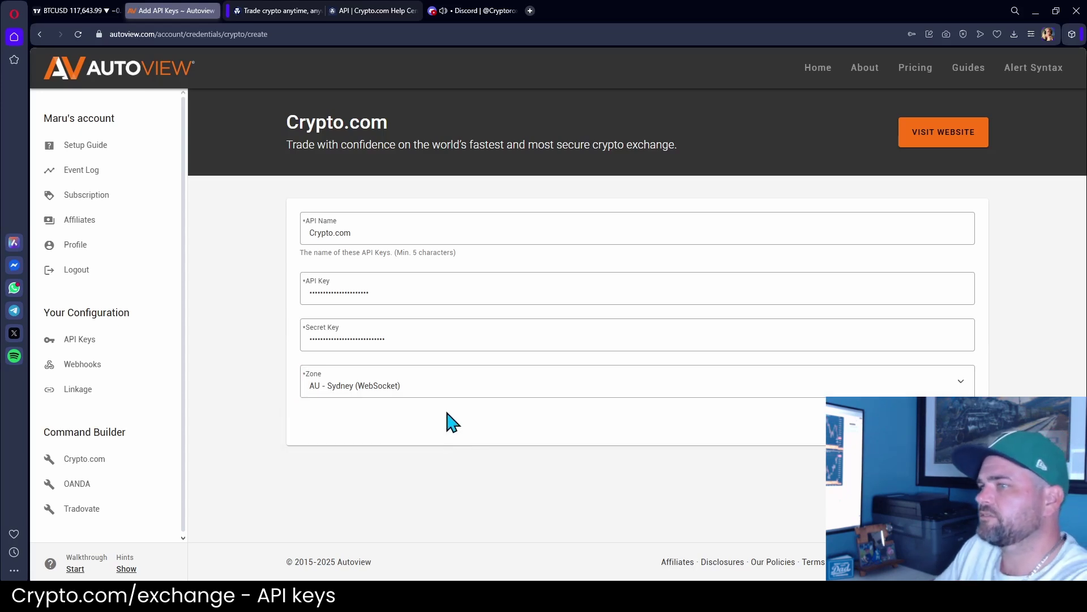
{"action": "left_click", "coordinate": [444, 385]}
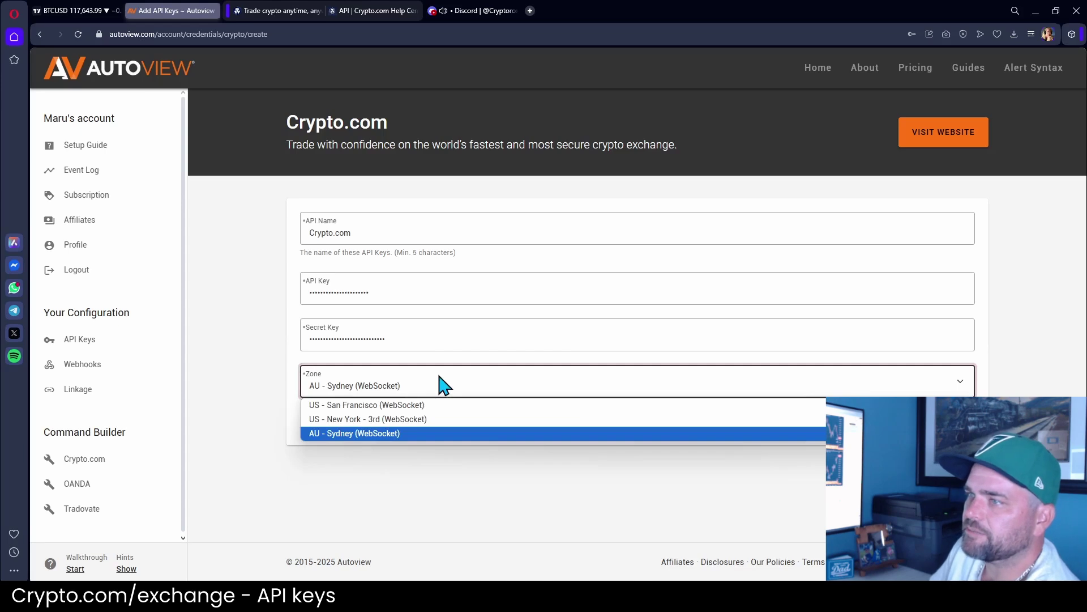
{"action": "left_click", "coordinate": [443, 422]}
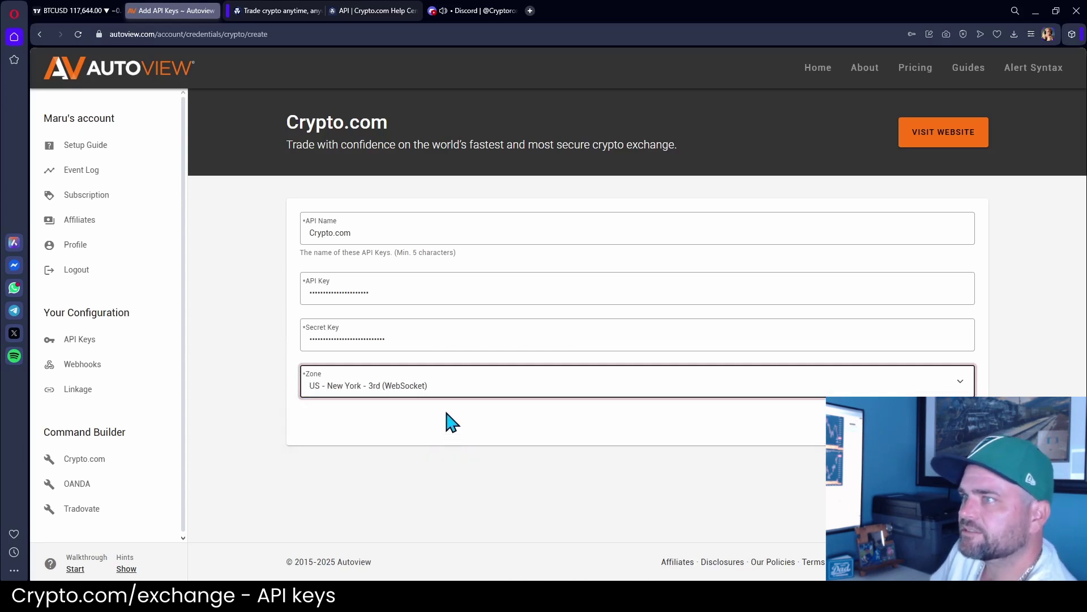
{"action": "left_click", "coordinate": [438, 430]}
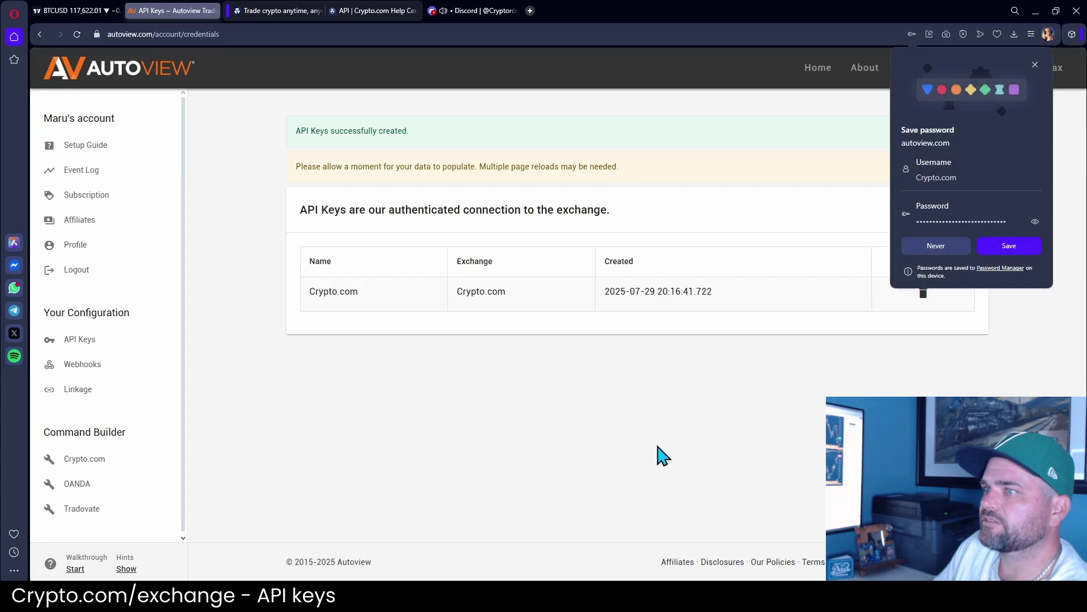
{"action": "left_click", "coordinate": [1017, 249]}
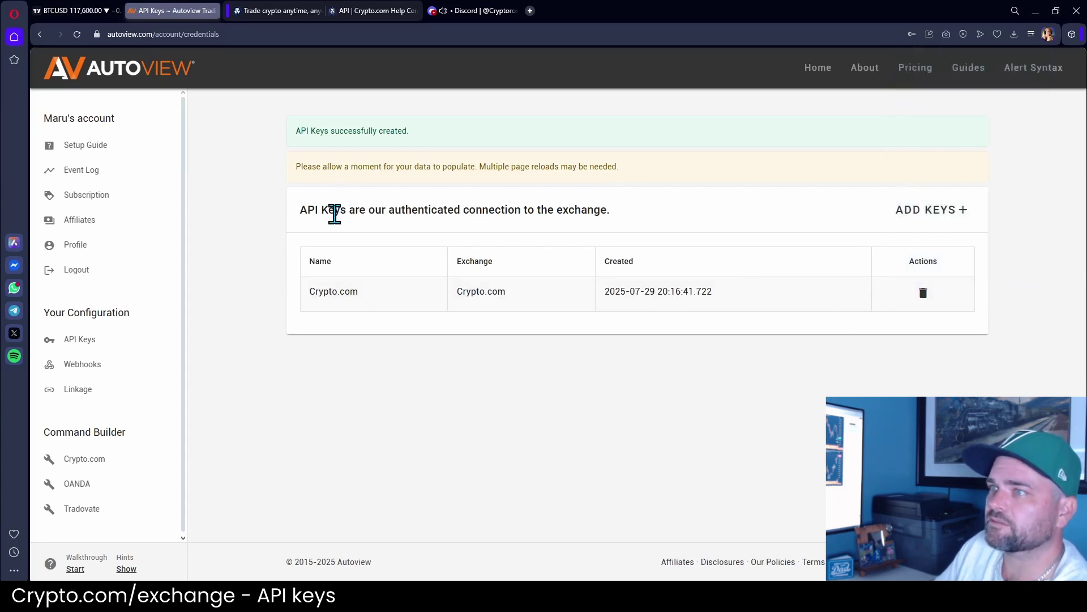
{"action": "left_click", "coordinate": [274, 12]}
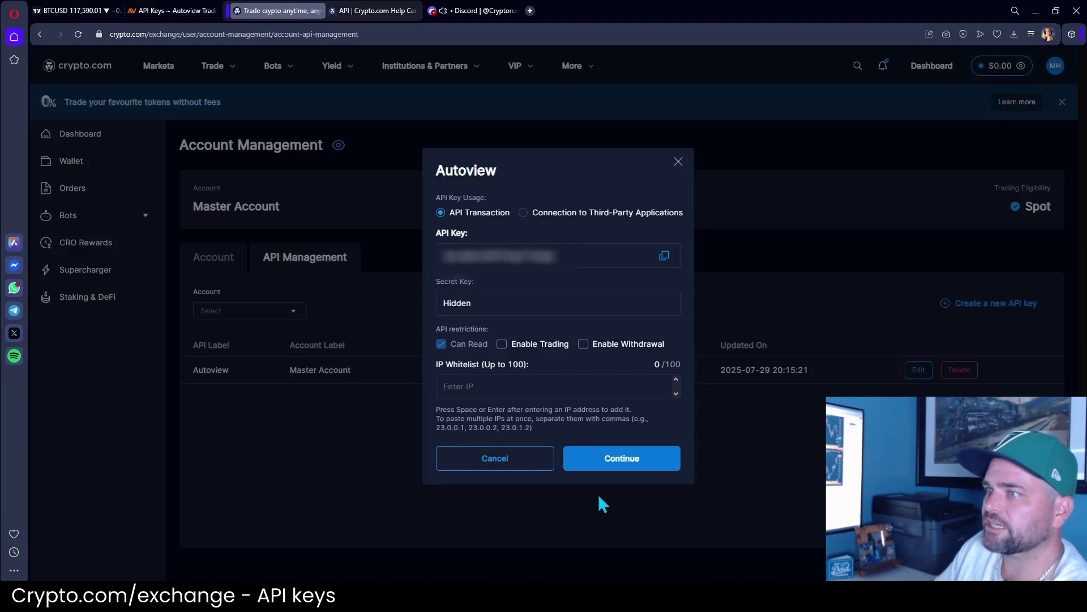
Tick Enable Trading on the Autoview API key
{"action": "left_click", "coordinate": [502, 344]}
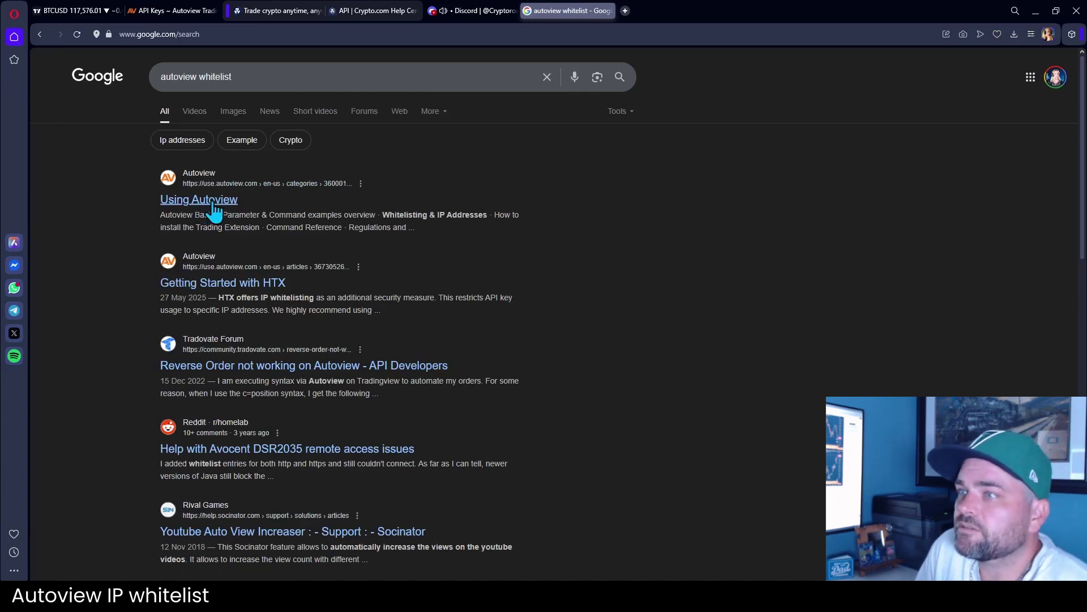
Copy the New York IP 134.199.240.104 from Autoview's Whitelisting & IP Addresses article
{"action": "left_click", "coordinate": [214, 204]}
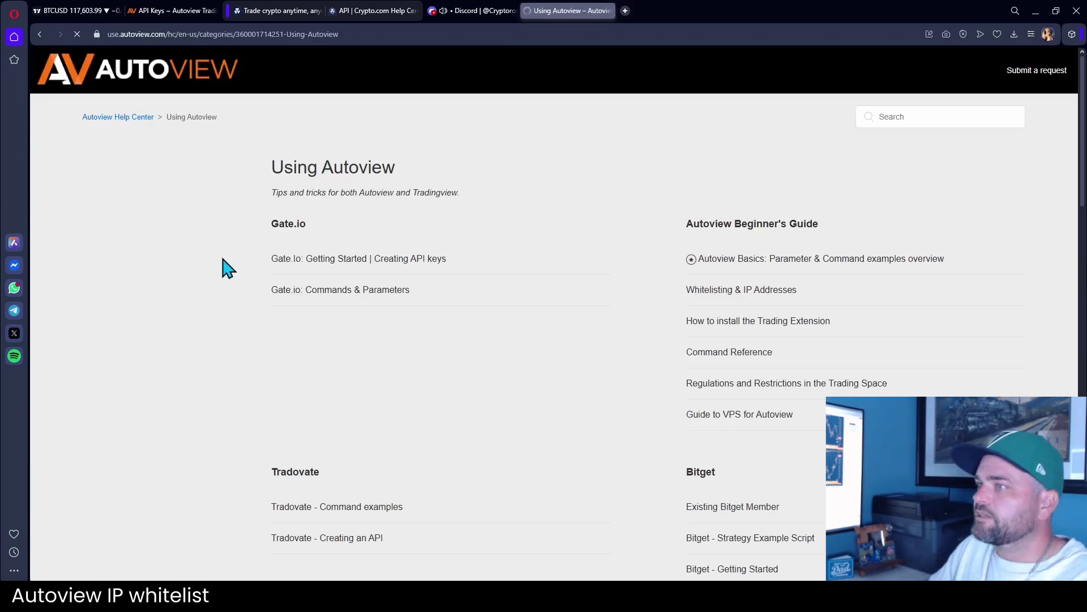
{"action": "left_click", "coordinate": [923, 117]}
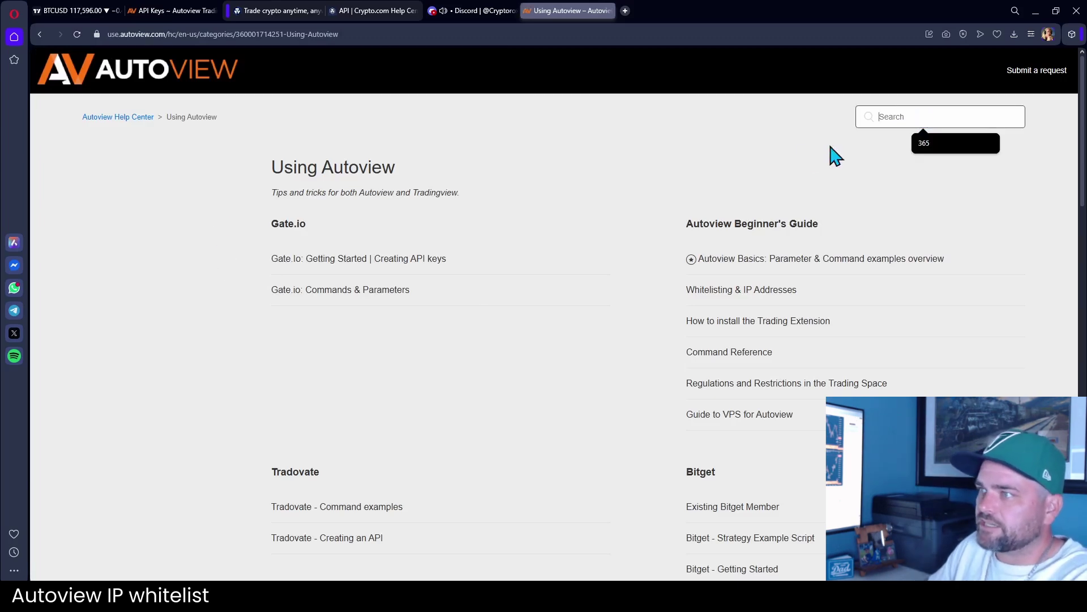
{"action": "left_click", "coordinate": [735, 292]}
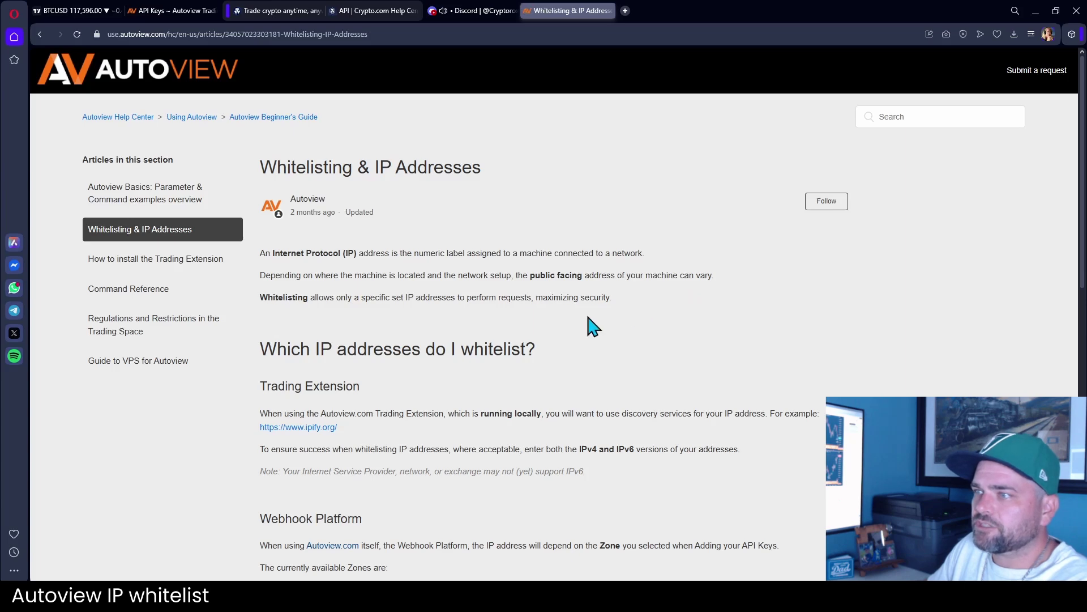
{"action": "scroll", "coordinate": [448, 339], "scroll_direction": "down", "scroll_amount": 4}
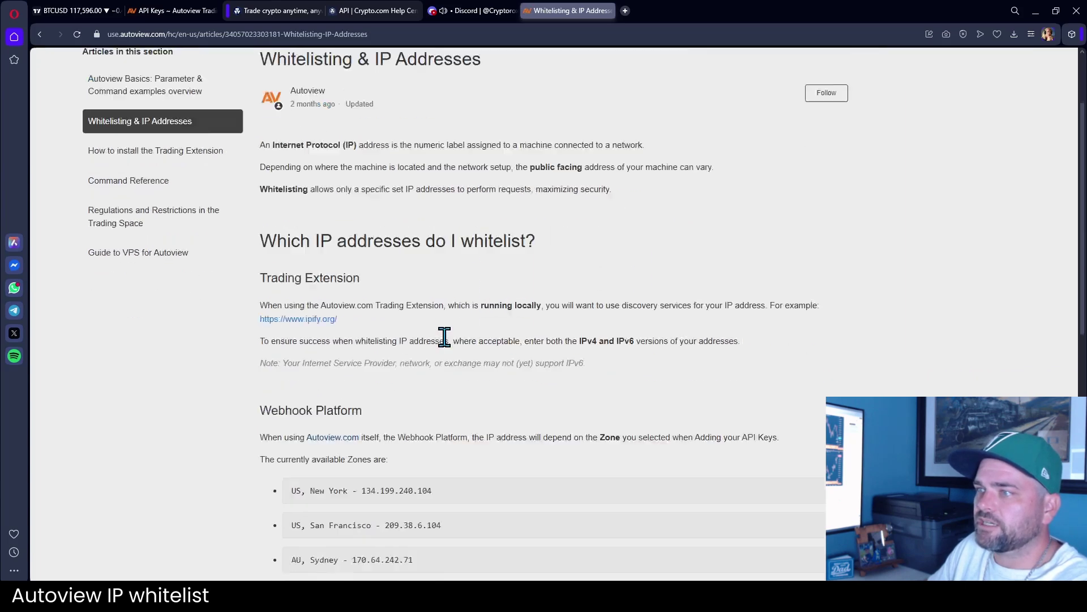
{"action": "scroll", "coordinate": [448, 344], "scroll_direction": "down", "scroll_amount": 1}
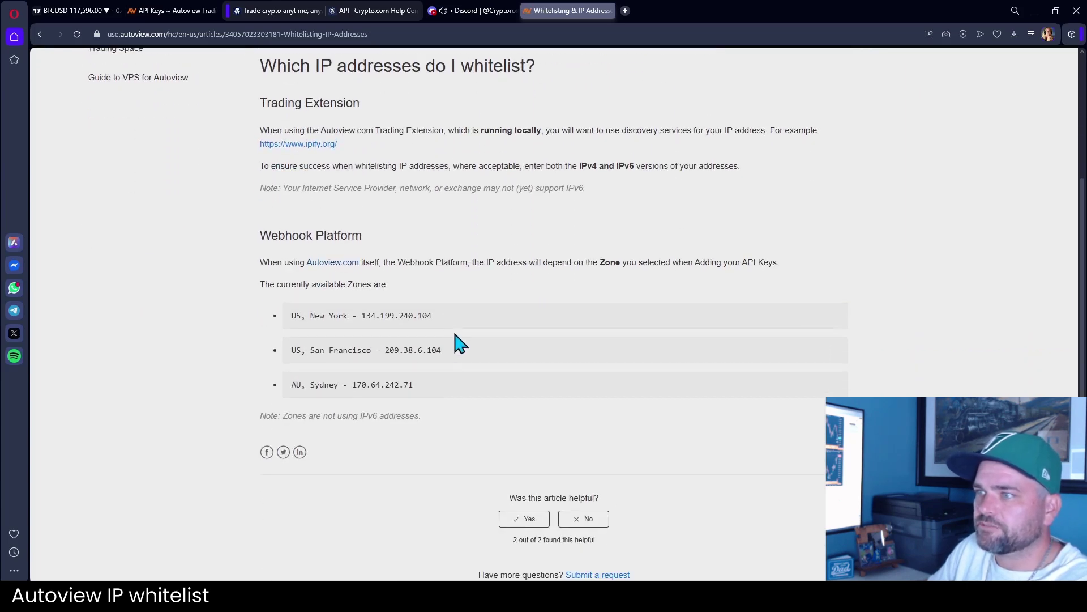
{"action": "left_click_drag", "start_coordinate": [362, 315], "coordinate": [444, 323]}
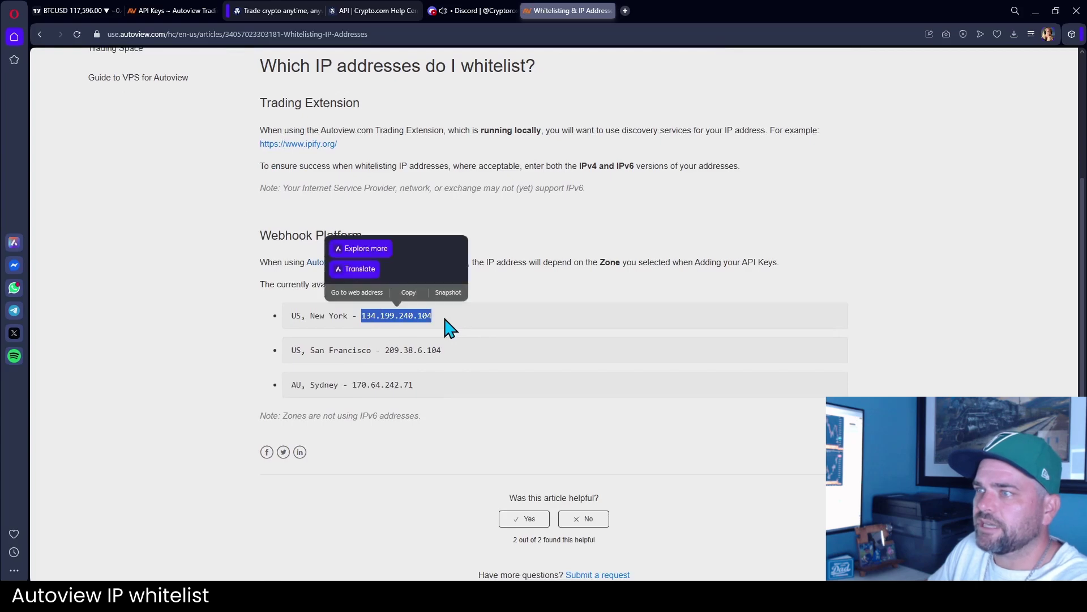
{"action": "left_click", "coordinate": [409, 293]}
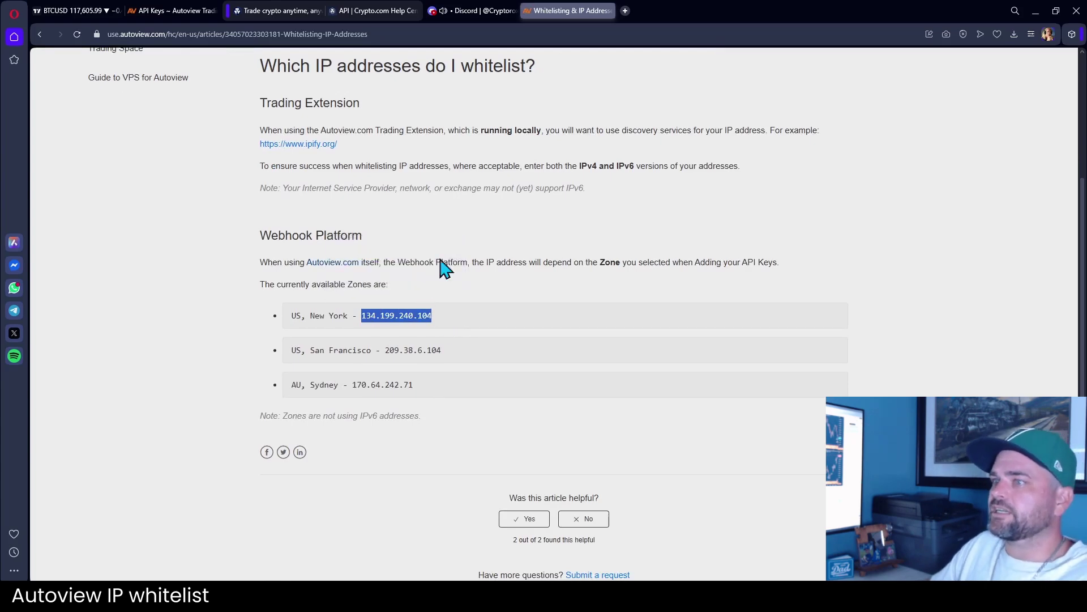
{"action": "left_click", "coordinate": [358, 11]}
Add 134.199.240.104 to the Autoview key's IP whitelist, submit, and enter the 2FA code
{"action": "left_click", "coordinate": [289, 12]}
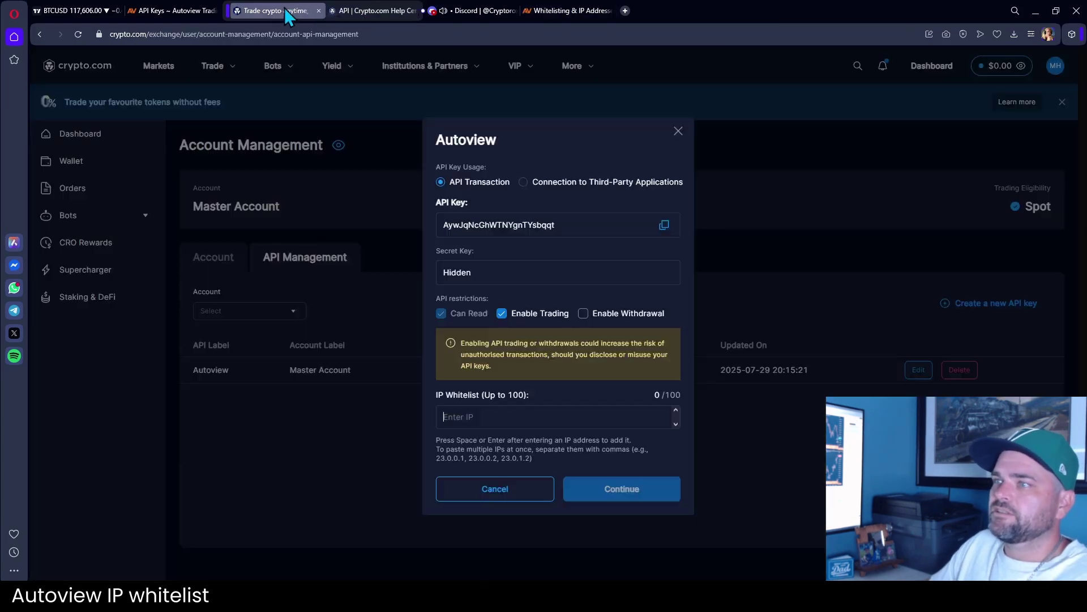
{"action": "left_click", "coordinate": [486, 419]}
{"action": "key", "text": "ctrl+v"}
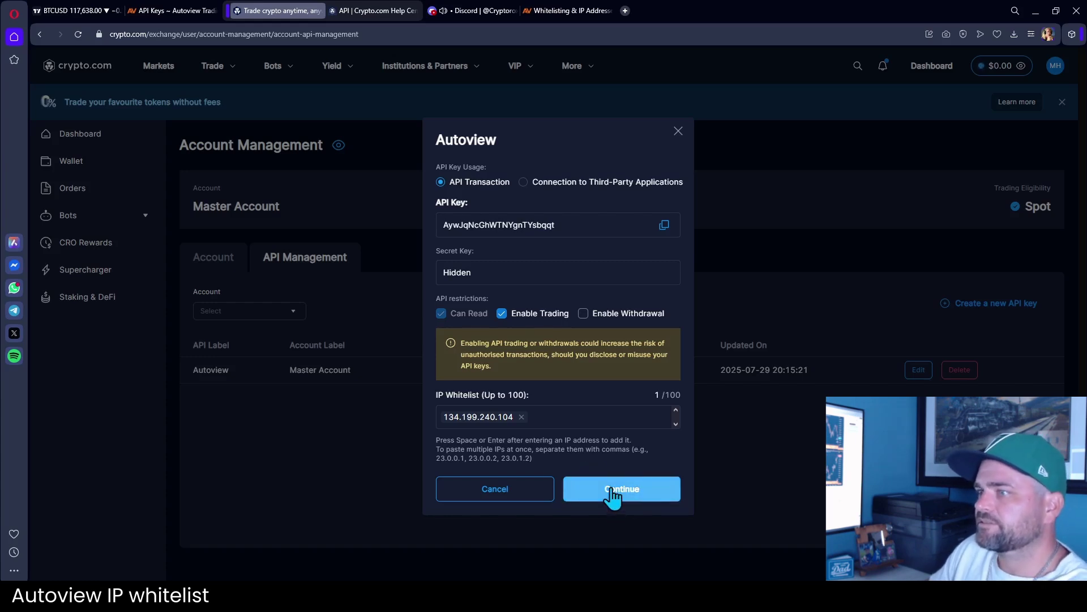
{"action": "left_click", "coordinate": [612, 492]}
{"action": "left_click", "coordinate": [453, 329]}
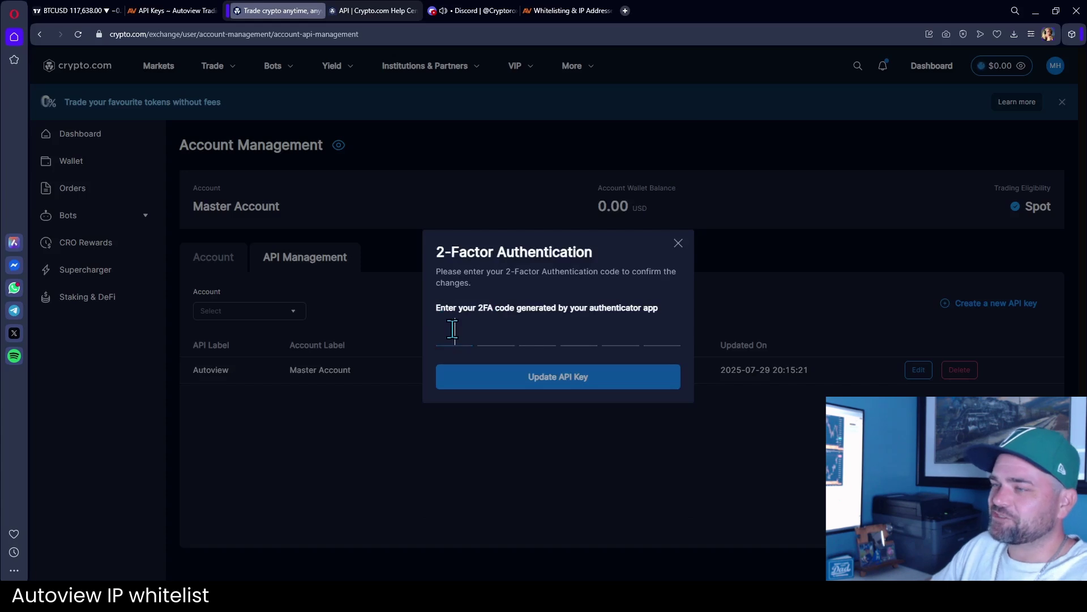
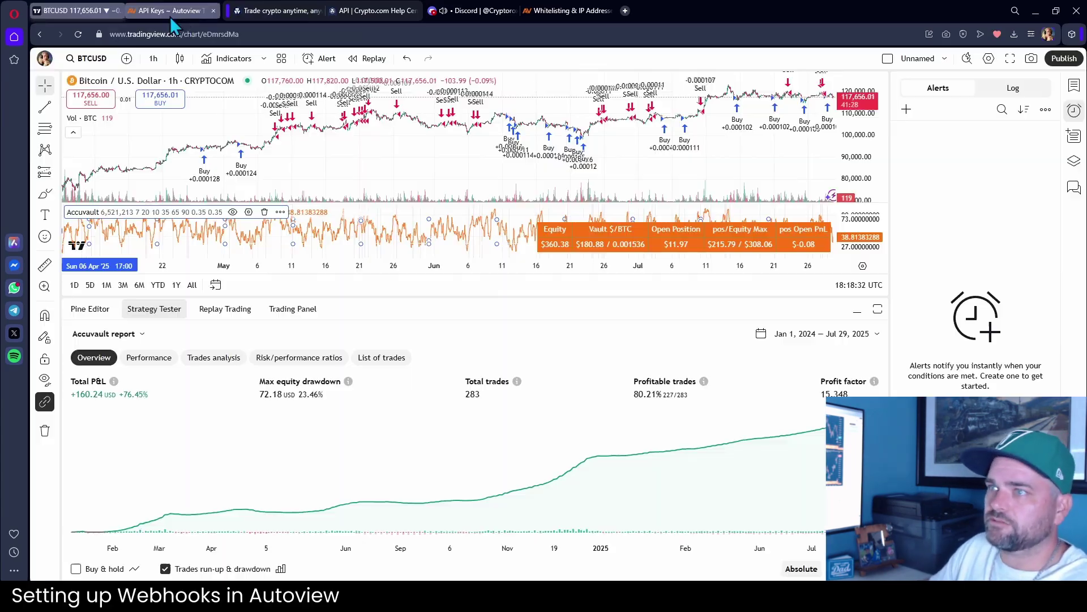
Create an Autoview webhook named Crypto.com with the webhook key left blank
{"action": "left_click", "coordinate": [168, 13]}
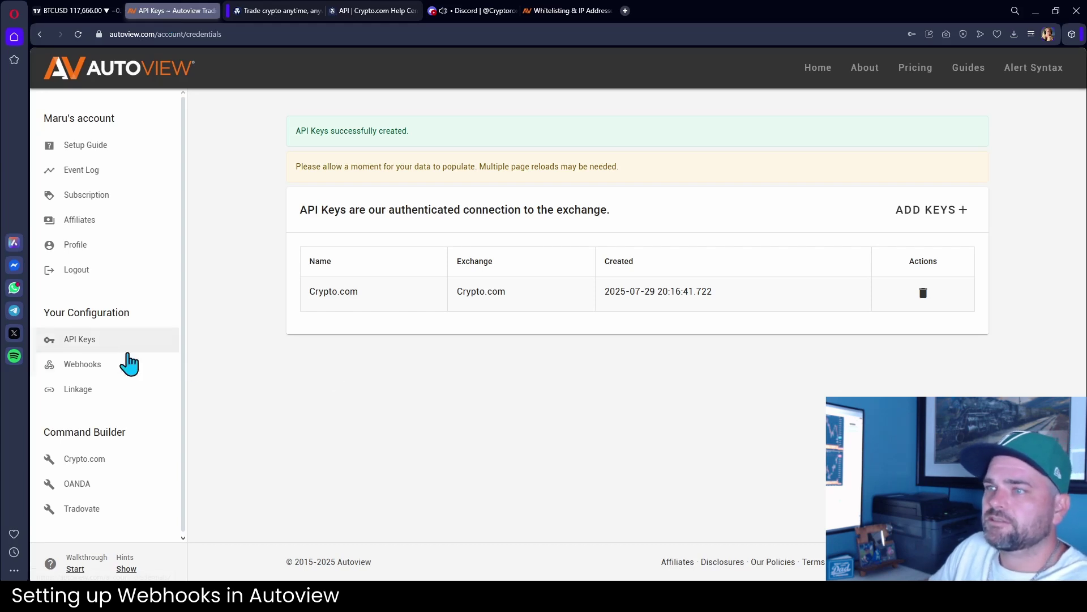
{"action": "left_click", "coordinate": [110, 368]}
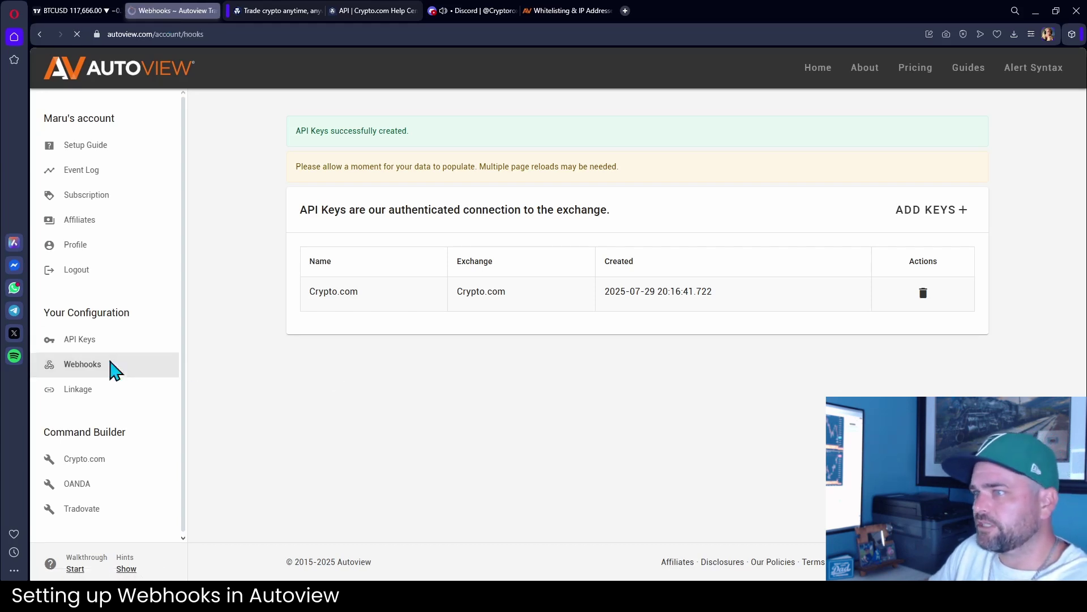
{"action": "left_click", "coordinate": [924, 142]}
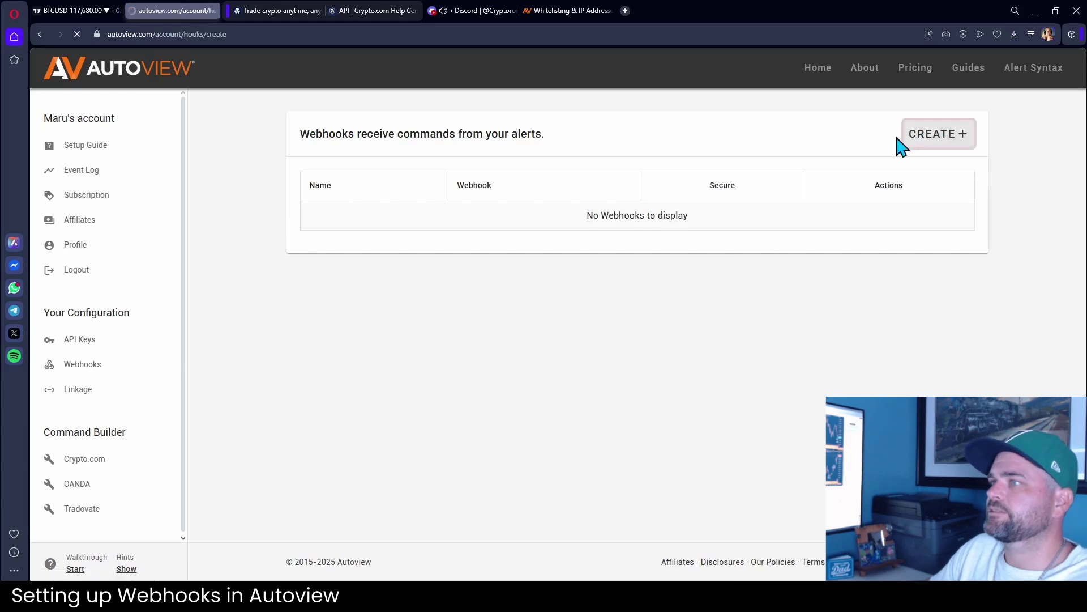
{"action": "left_click", "coordinate": [378, 186]}
{"action": "type", "text": "Cr"}
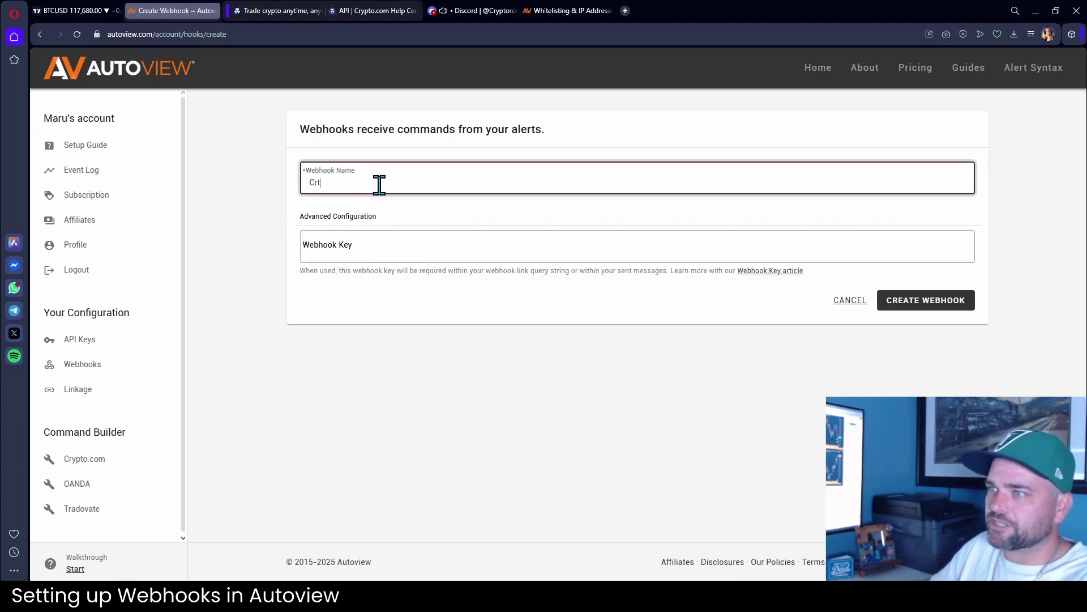
{"action": "type", "text": "ypto.com"}
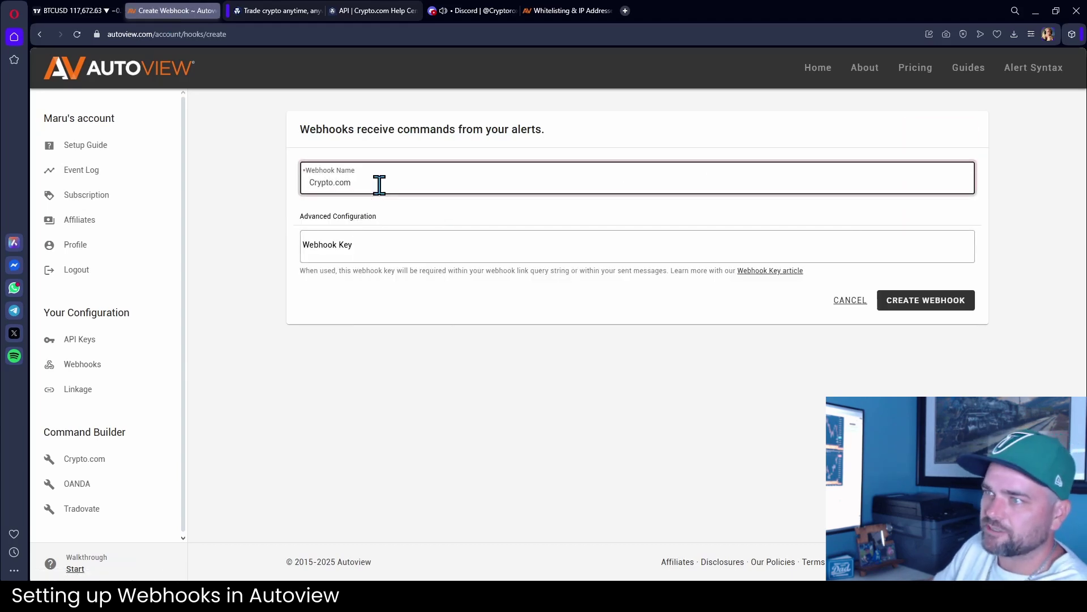
{"action": "left_click", "coordinate": [357, 216]}
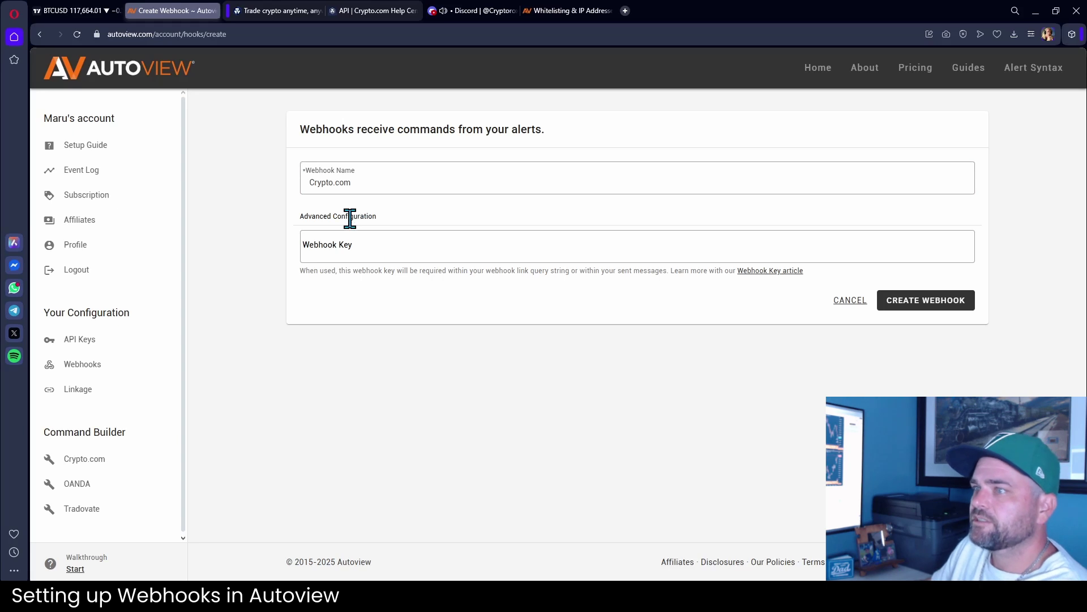
{"action": "left_click", "coordinate": [425, 252]}
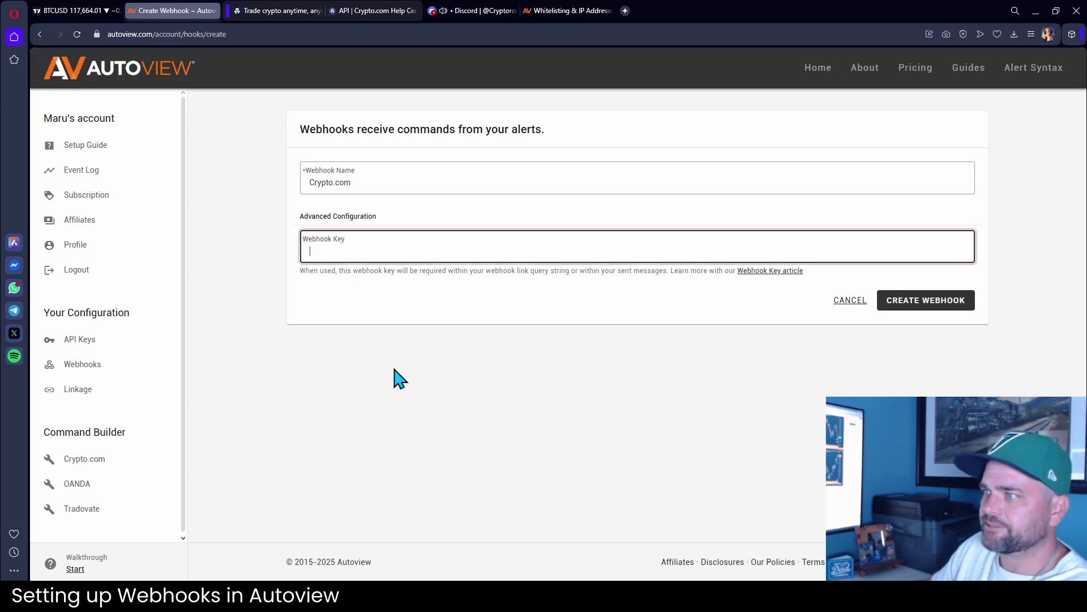
{"action": "left_click", "coordinate": [615, 367]}
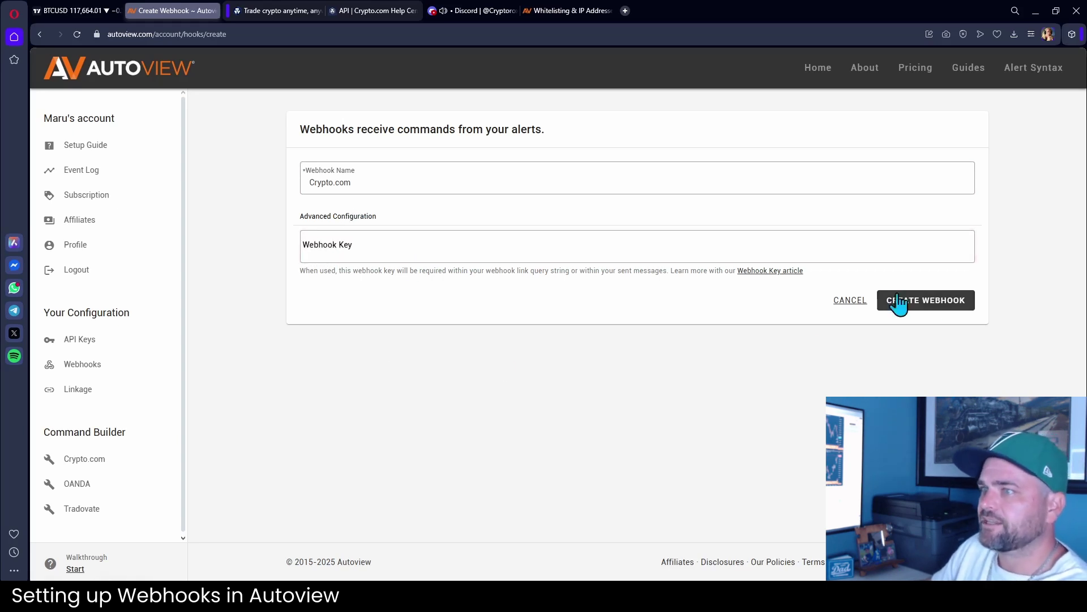
{"action": "left_click", "coordinate": [932, 307]}
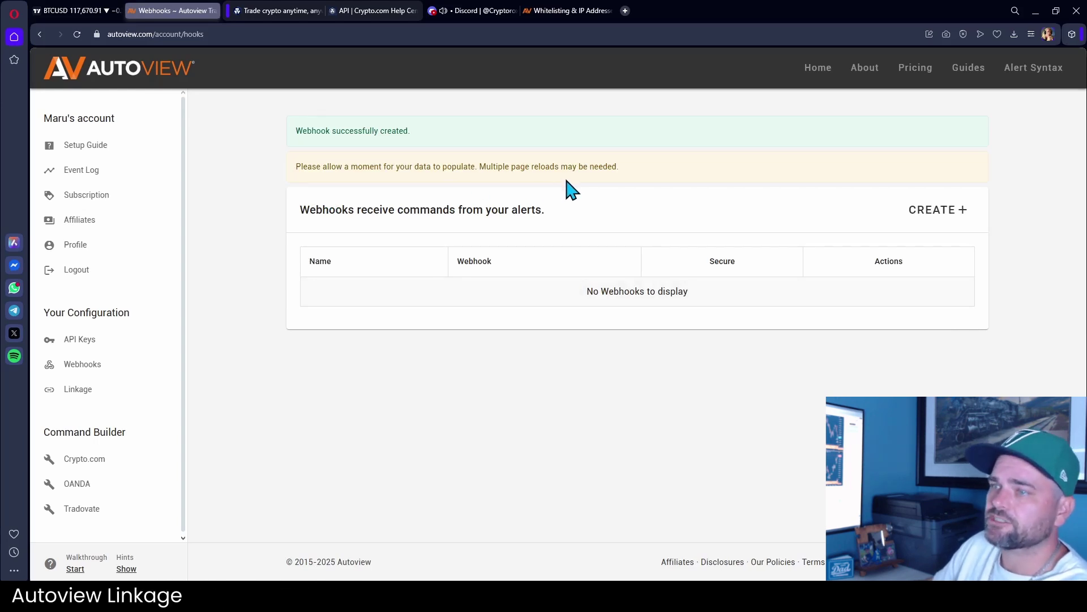
Link the Crypto.com webhook to the Crypto.com API key and reload to confirm
{"action": "left_click", "coordinate": [81, 387]}
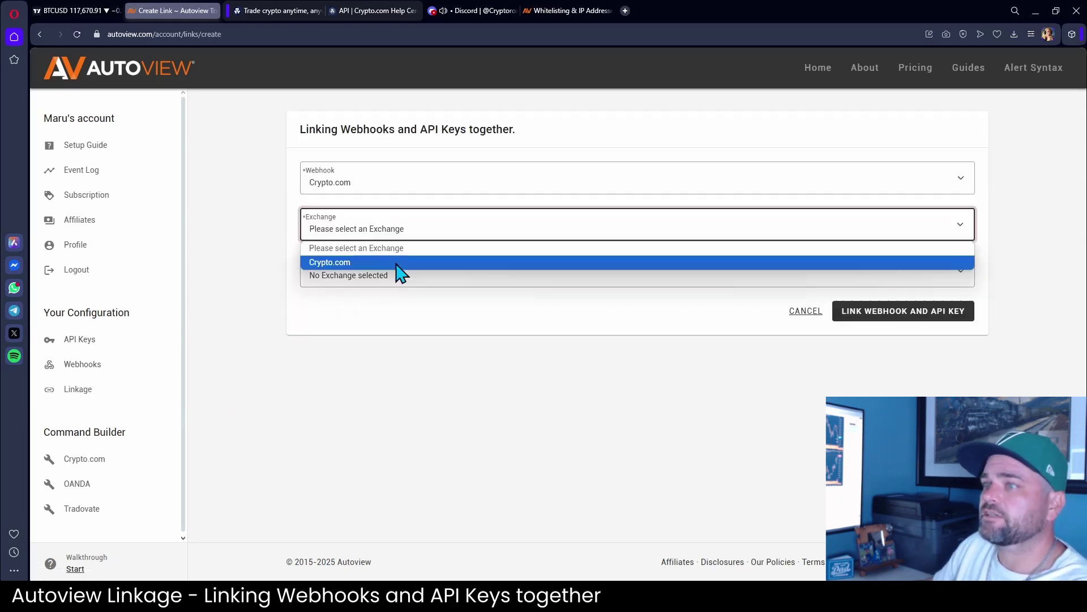
{"action": "left_click", "coordinate": [402, 262]}
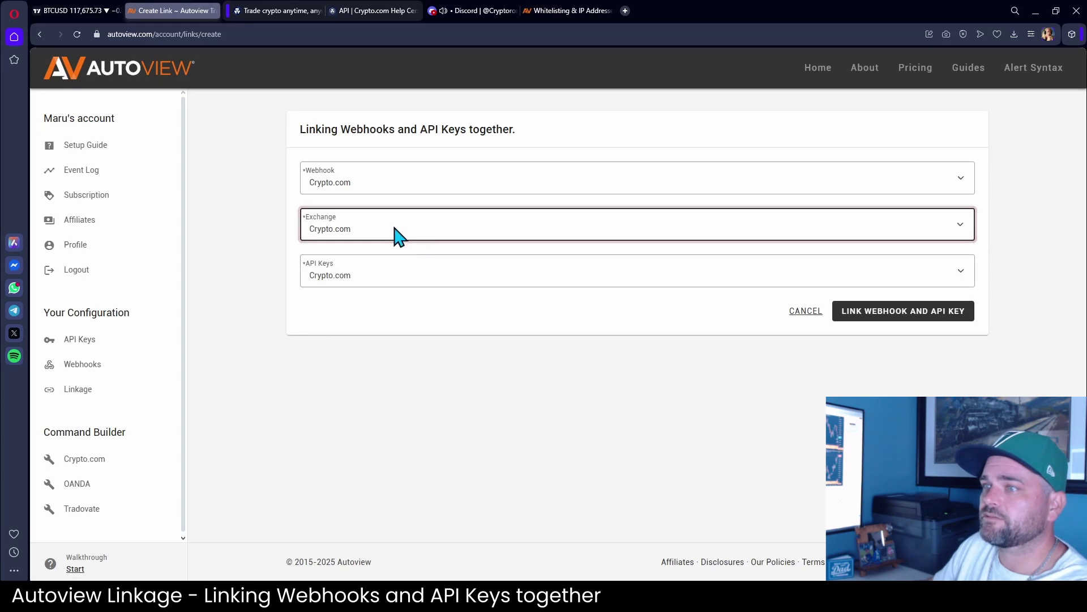
{"action": "left_click", "coordinate": [901, 323]}
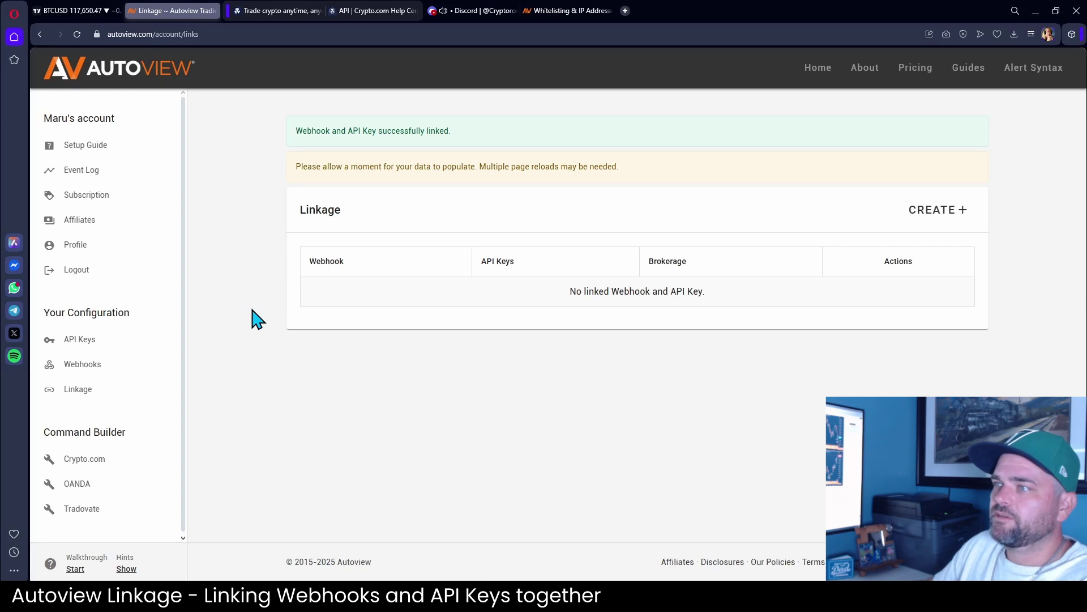
{"action": "key", "text": "F5"}
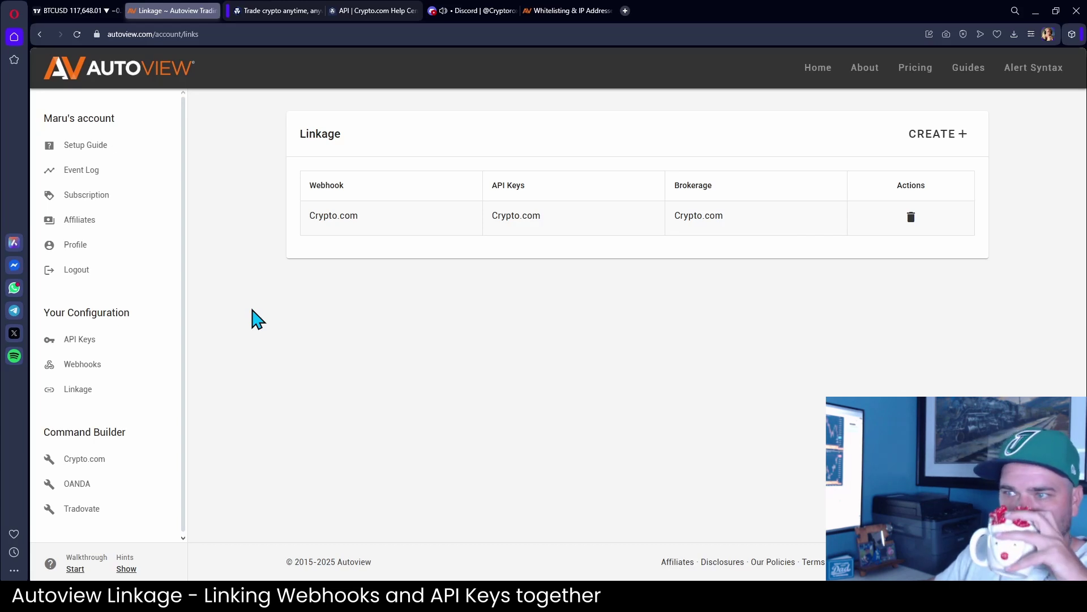
Copy the Crypto.com webhook's URL from the webhooks list
{"action": "left_click", "coordinate": [71, 375]}
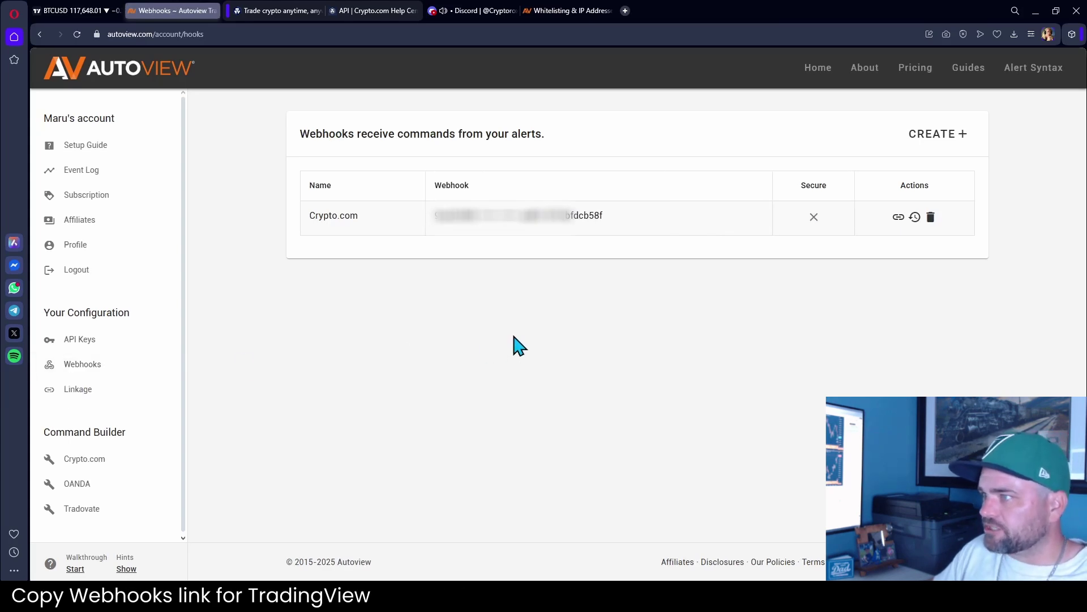
{"action": "left_click", "coordinate": [898, 221]}
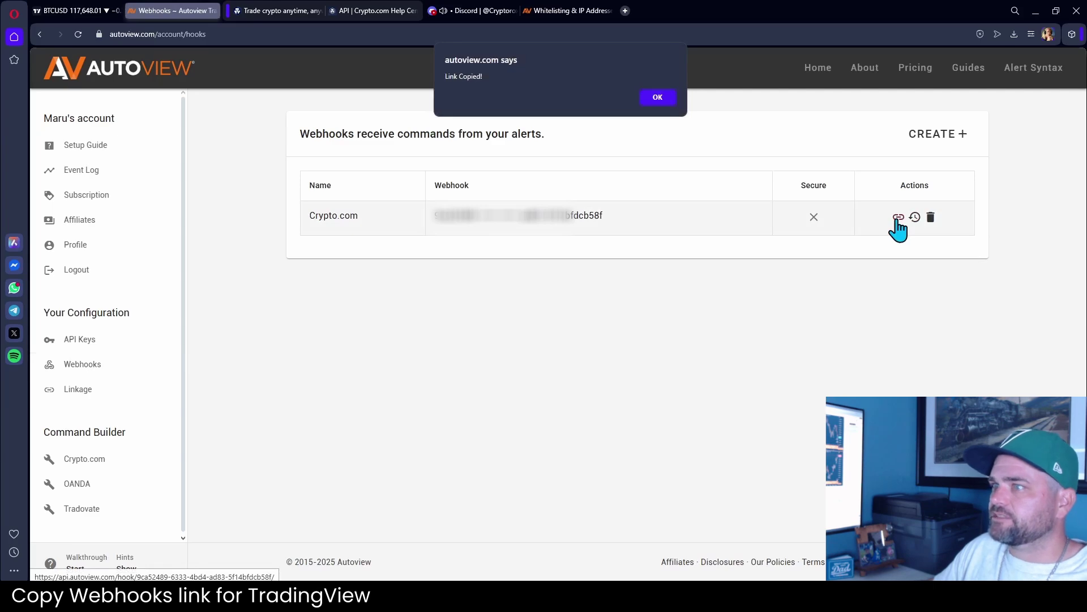
{"action": "left_click", "coordinate": [660, 97]}
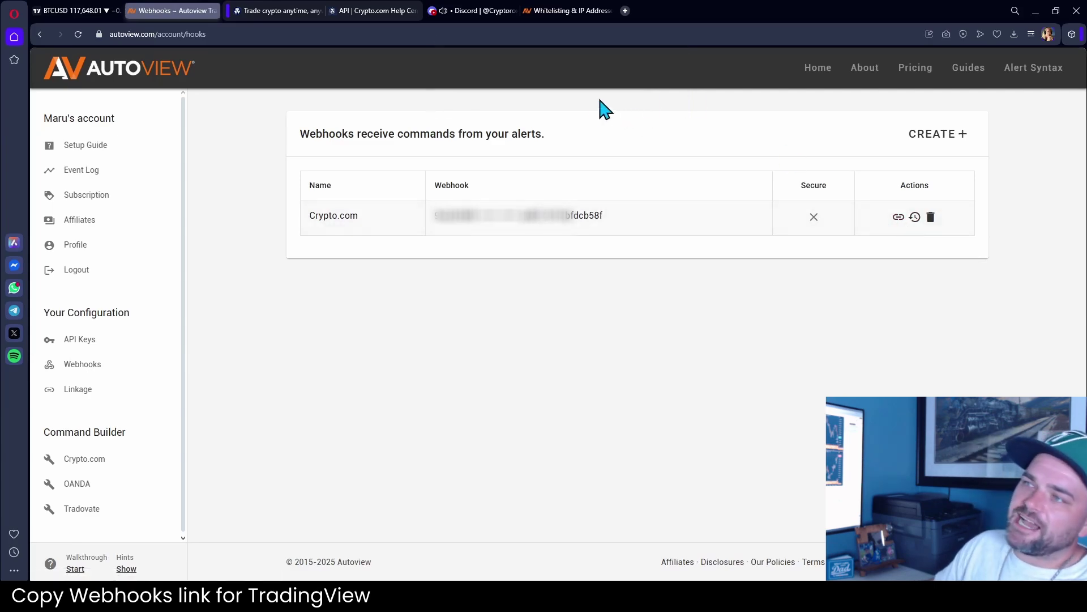
Open the Accuvault strategy settings on the BTCUSD chart and retype the start date
{"action": "left_click", "coordinate": [60, 13]}
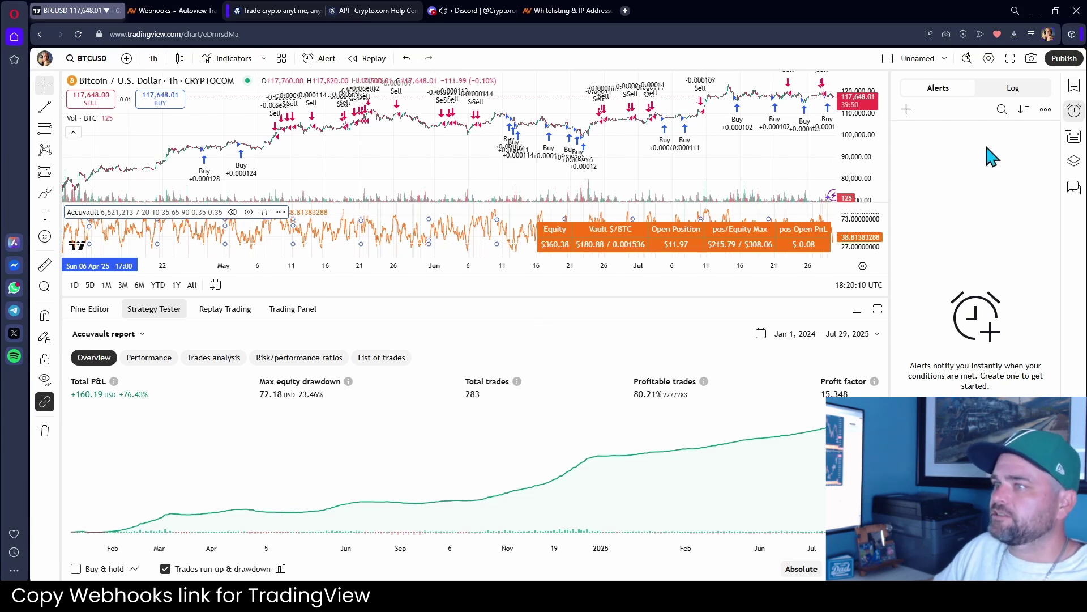
{"action": "left_click", "coordinate": [907, 110]}
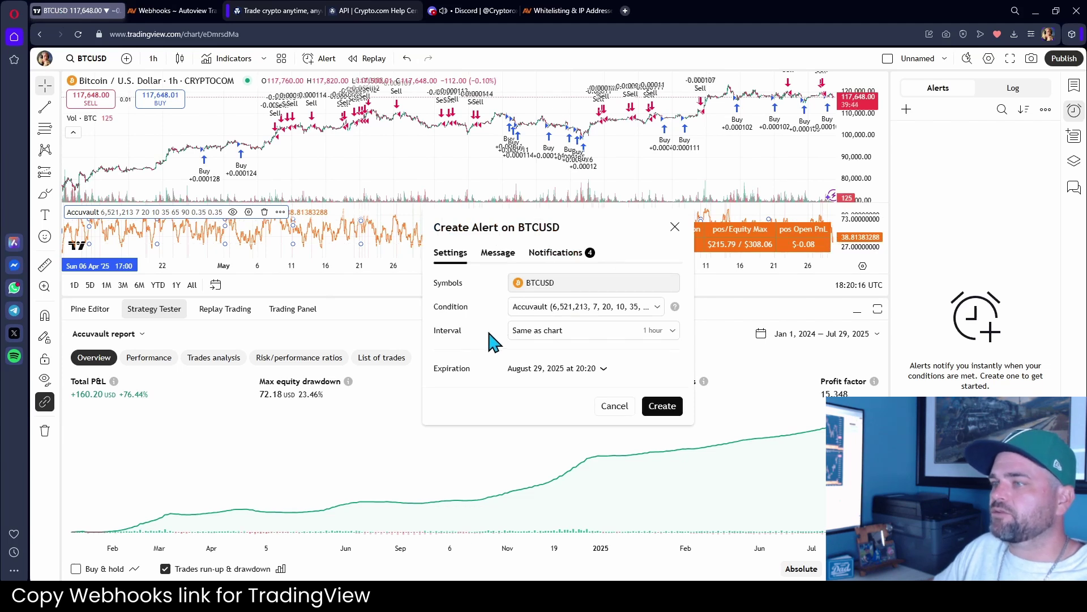
{"action": "left_click", "coordinate": [674, 227]}
{"action": "right_click", "coordinate": [285, 220]}
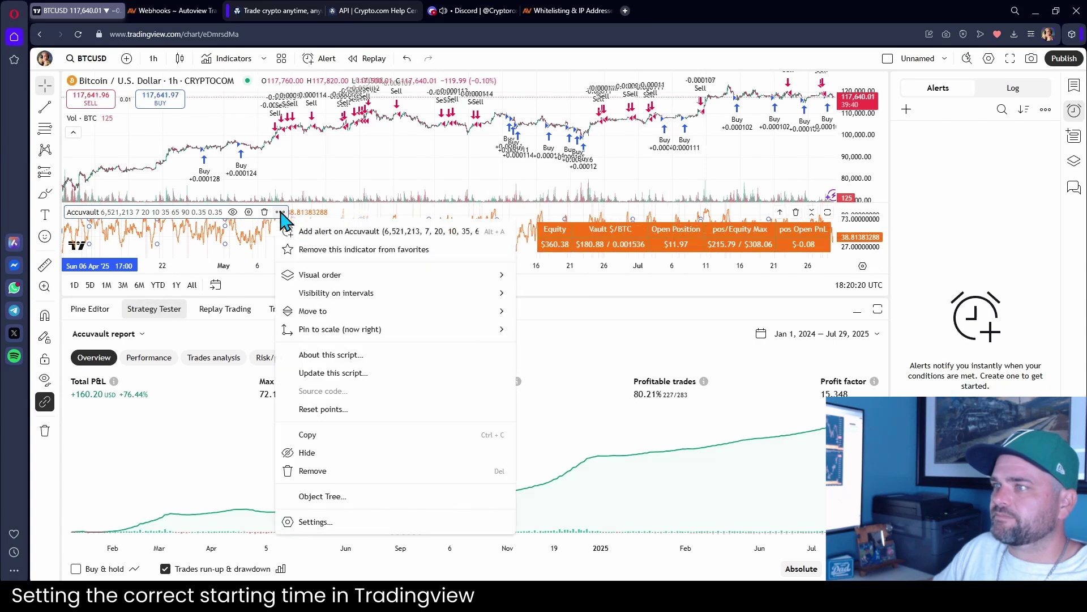
{"action": "left_click", "coordinate": [331, 519]}
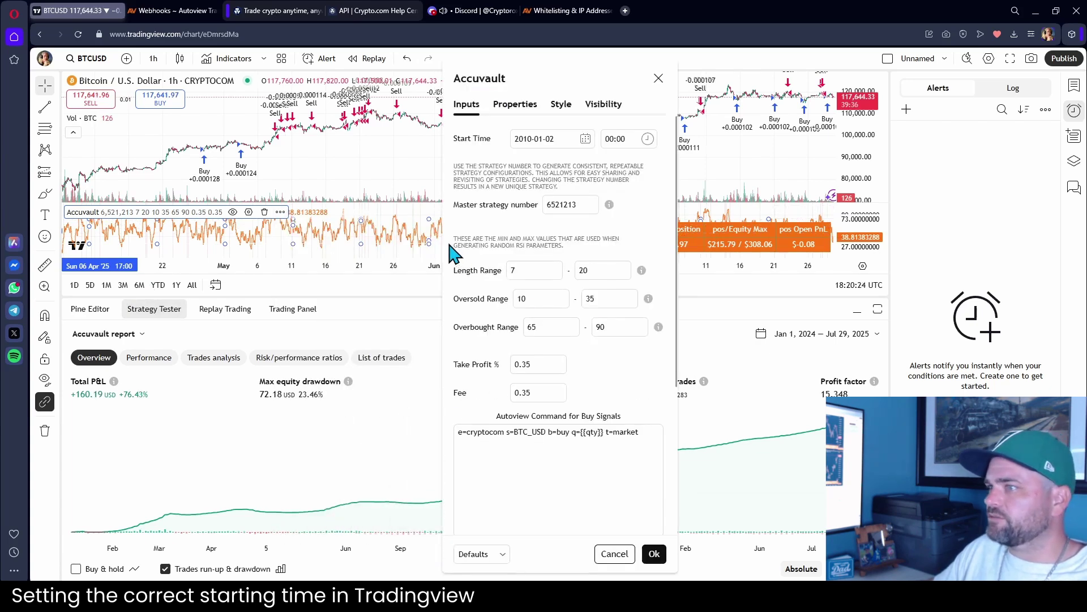
{"action": "left_click", "coordinate": [586, 140]}
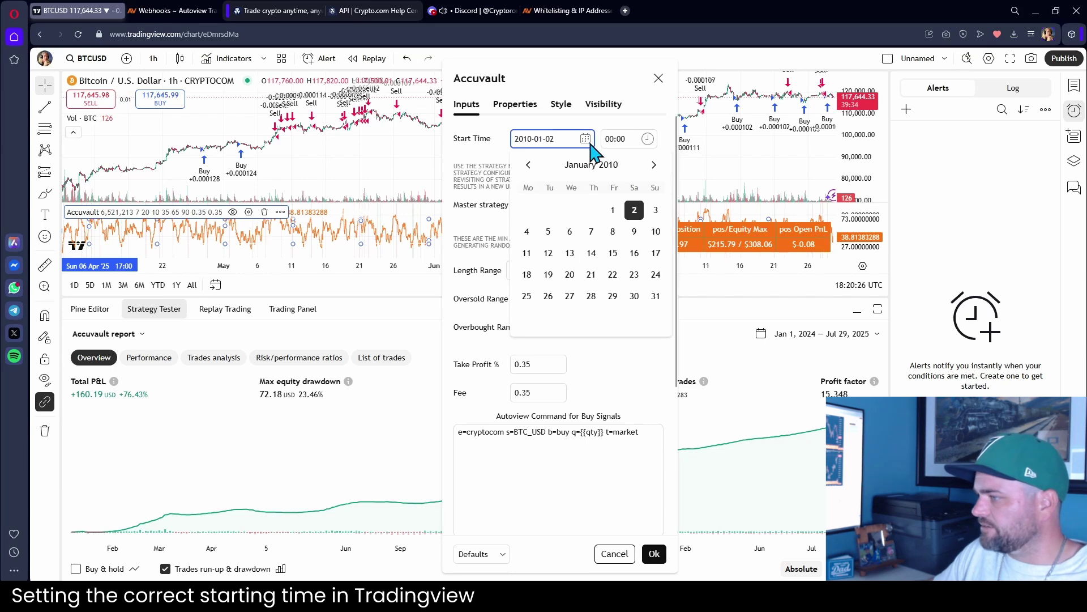
{"action": "left_click_drag", "start_coordinate": [559, 140], "coordinate": [513, 148]}
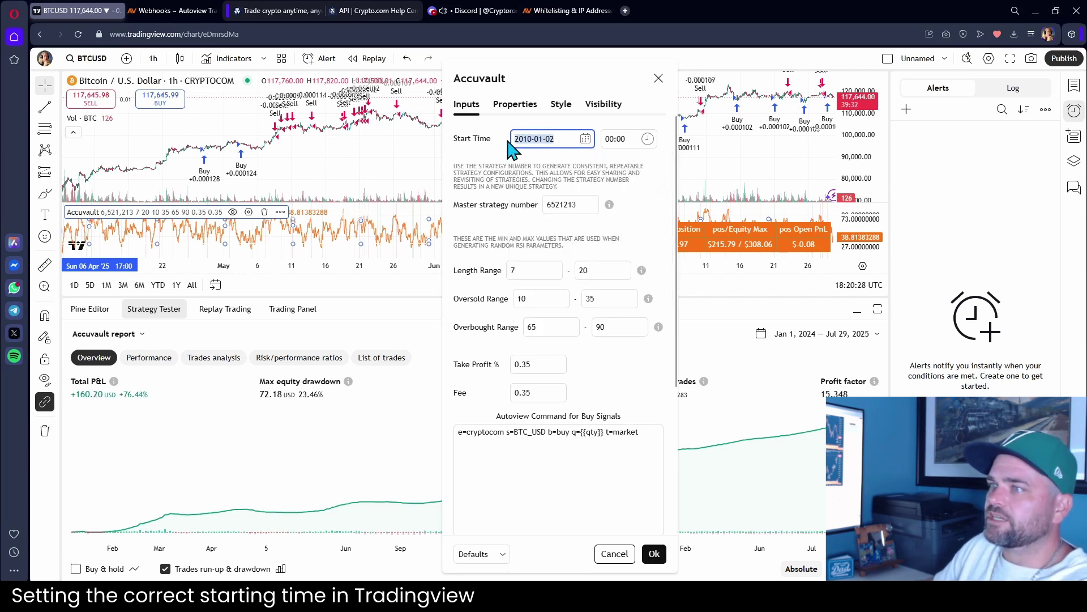
{"action": "type", "text": "29"}
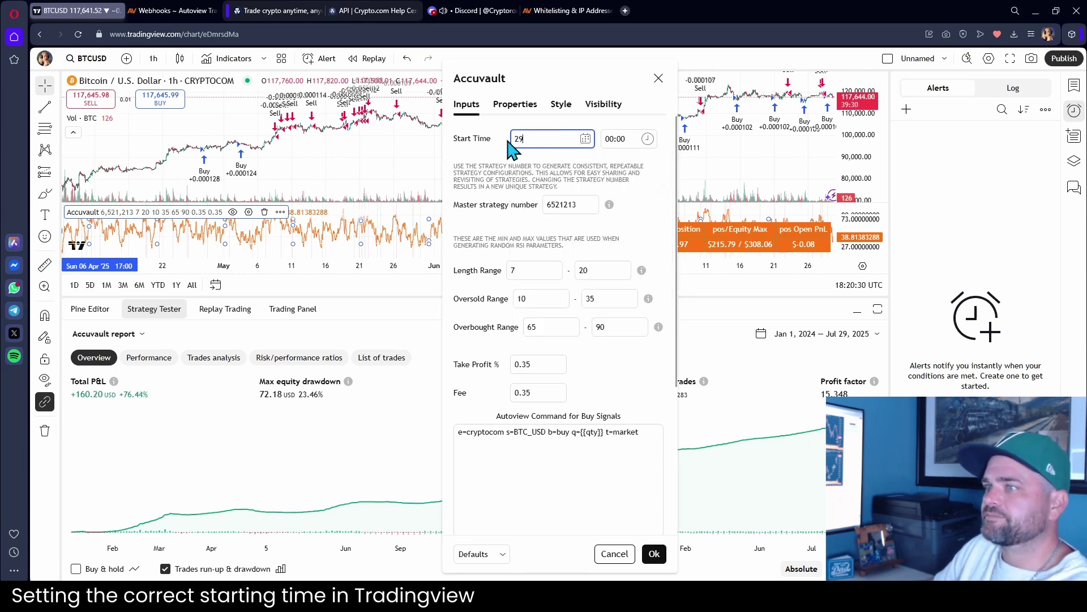
{"action": "type", "text": "7"}
{"action": "key", "text": "Return"}
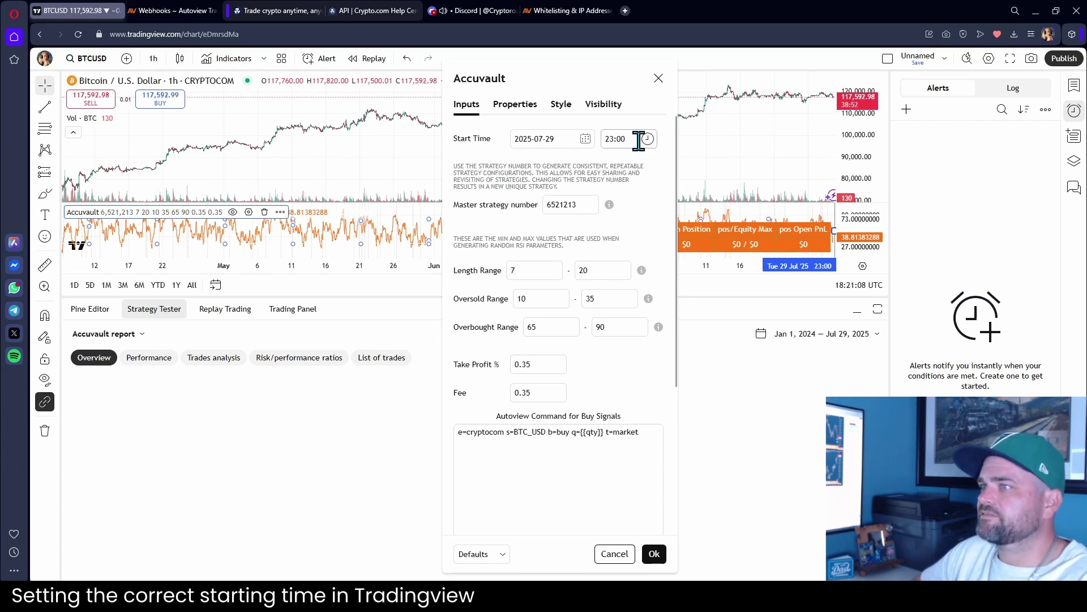
Set Accuvault's start time to 00:00 on 2025-07-30 and apply the settings
{"action": "left_click", "coordinate": [619, 138]}
{"action": "scroll", "coordinate": [624, 210], "scroll_direction": "up", "scroll_amount": 5}
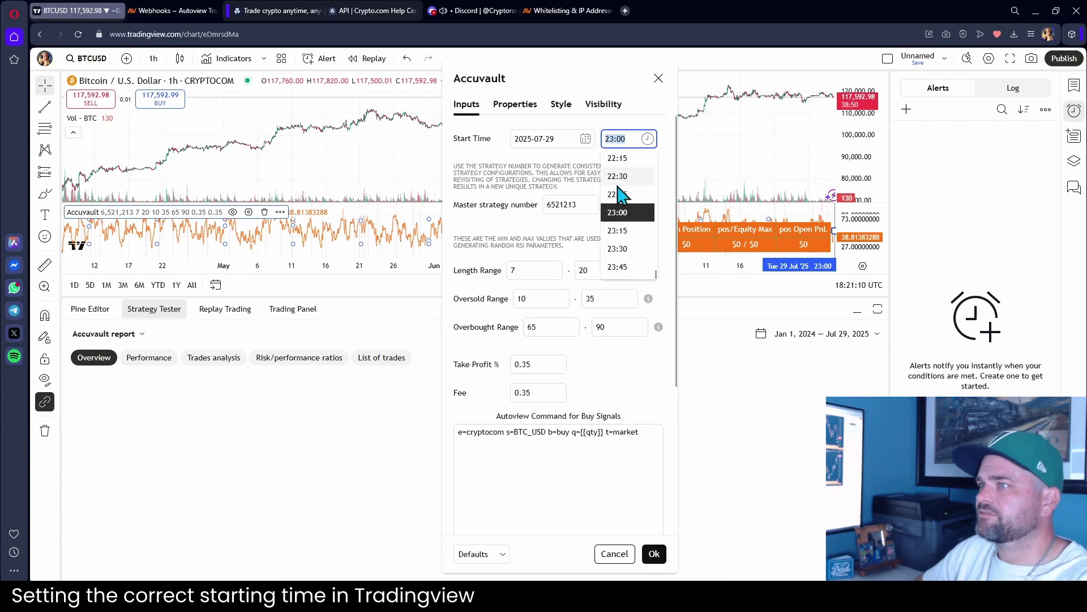
{"action": "scroll", "coordinate": [626, 226], "scroll_direction": "down", "scroll_amount": 1}
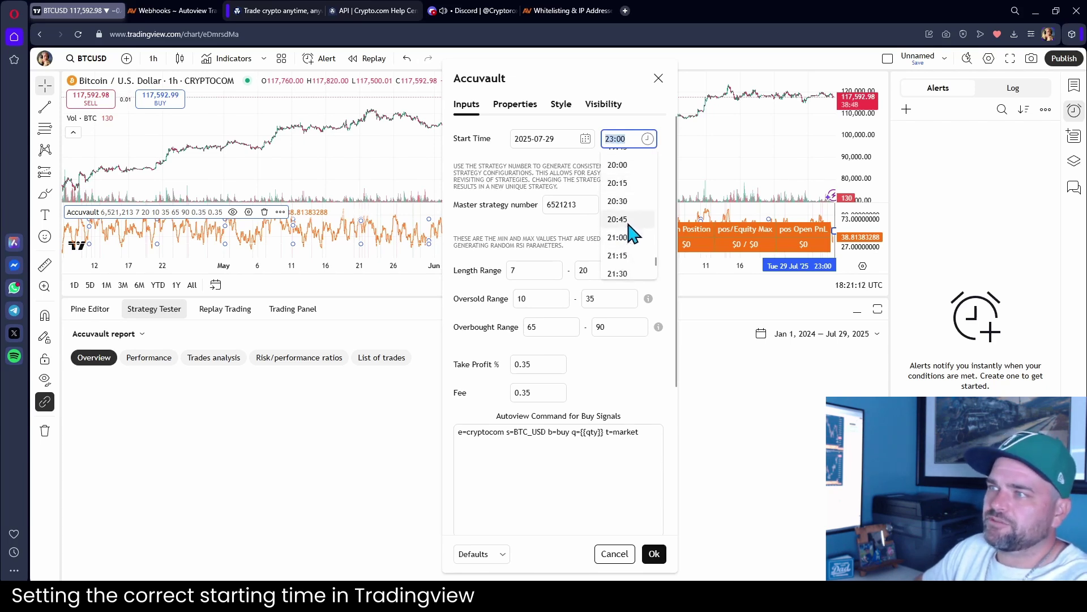
{"action": "left_click", "coordinate": [625, 238]}
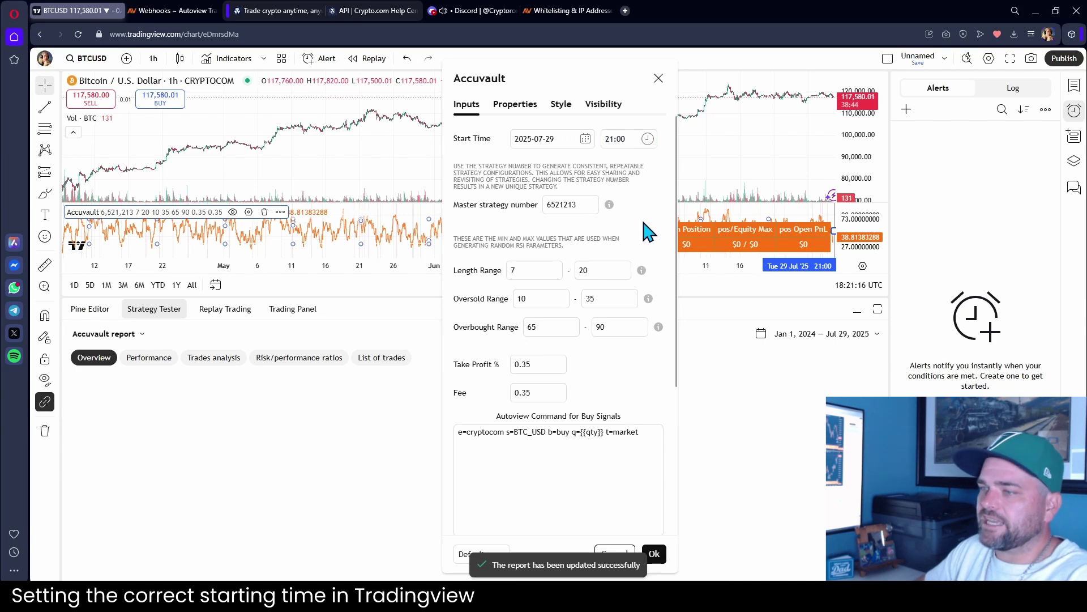
{"action": "left_click", "coordinate": [628, 139]}
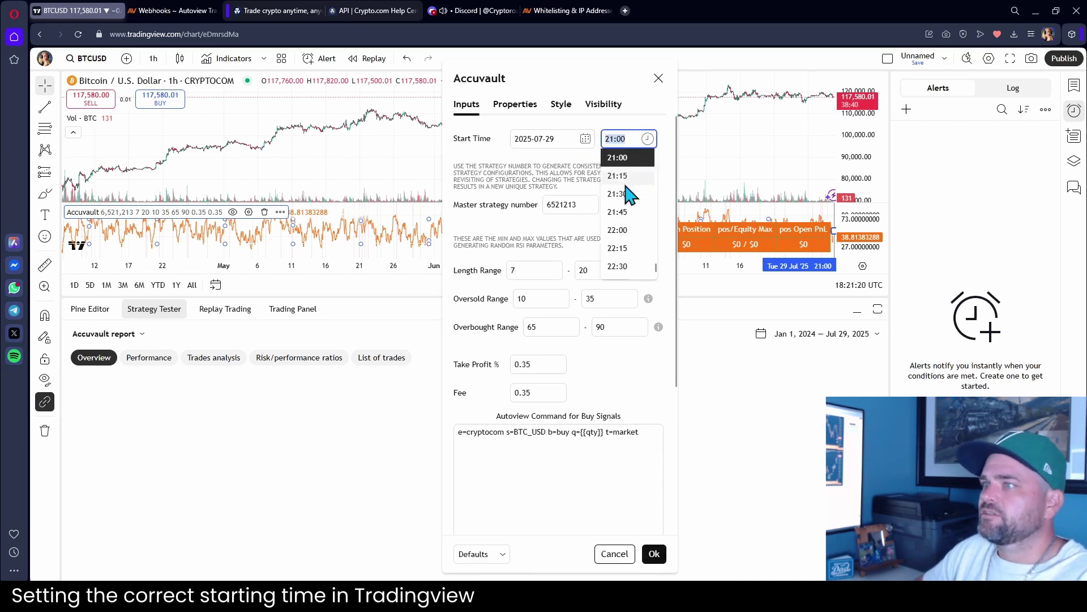
{"action": "scroll", "coordinate": [628, 214], "scroll_direction": "up", "scroll_amount": 20}
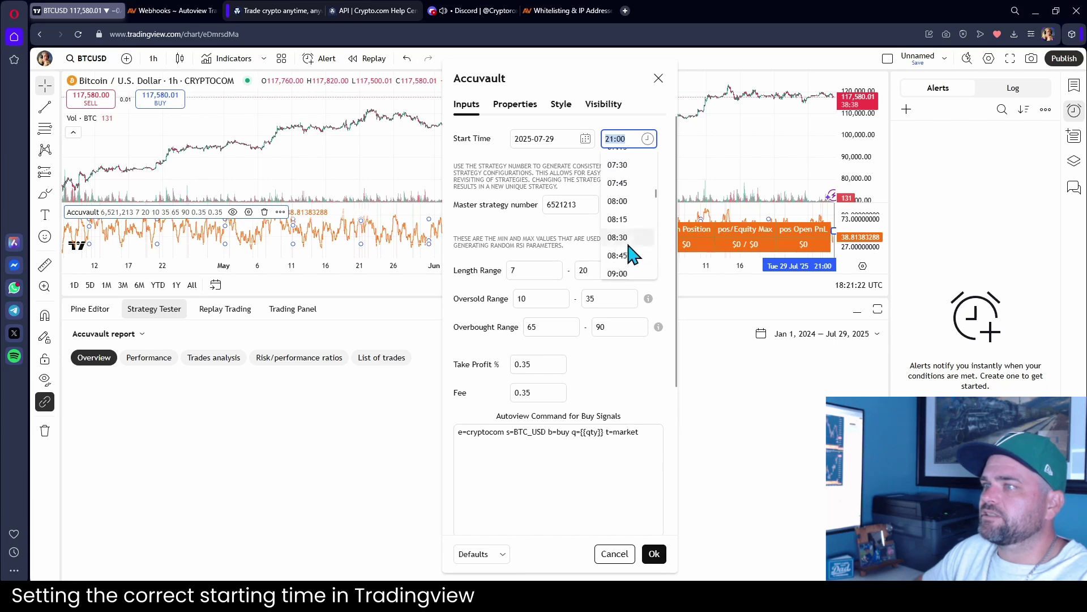
{"action": "scroll", "coordinate": [632, 232], "scroll_direction": "up", "scroll_amount": 3}
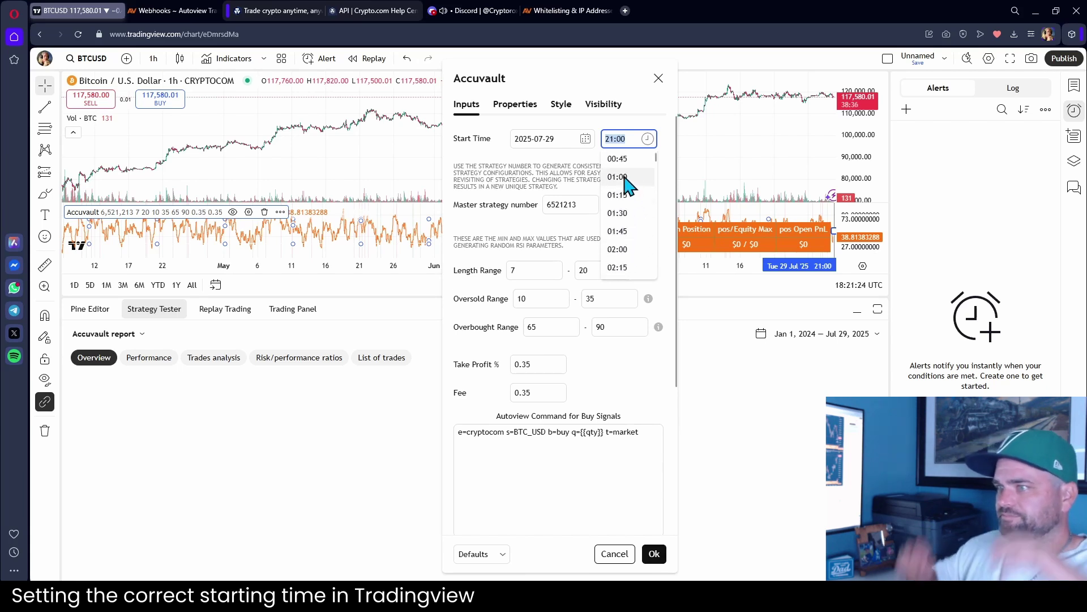
{"action": "scroll", "coordinate": [626, 170], "scroll_direction": "up", "scroll_amount": 1}
{"action": "left_click", "coordinate": [618, 154]}
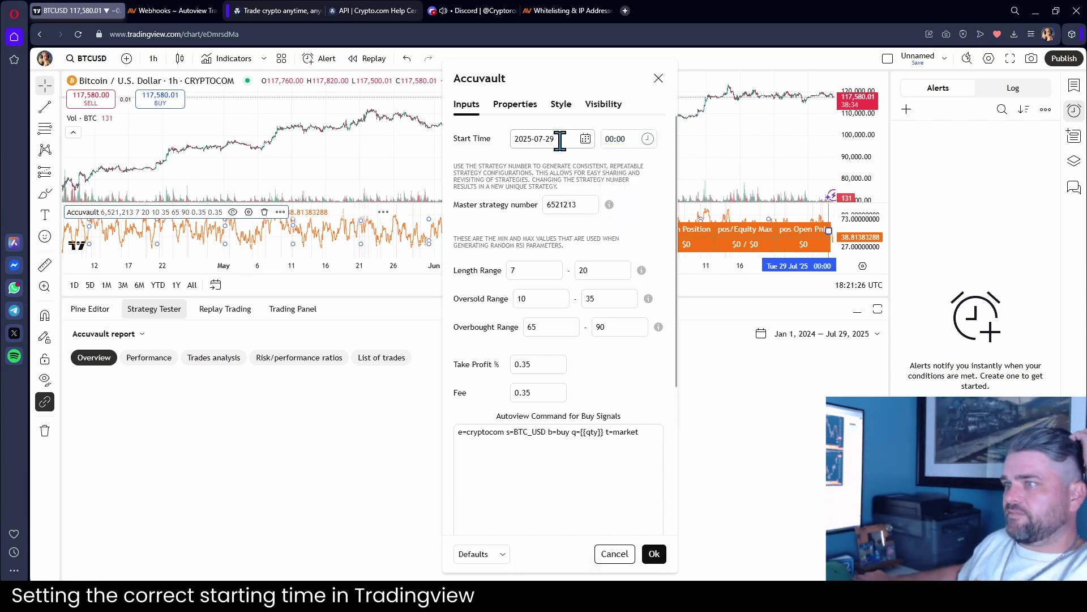
{"action": "left_click", "coordinate": [559, 141]}
{"action": "left_click", "coordinate": [571, 297]}
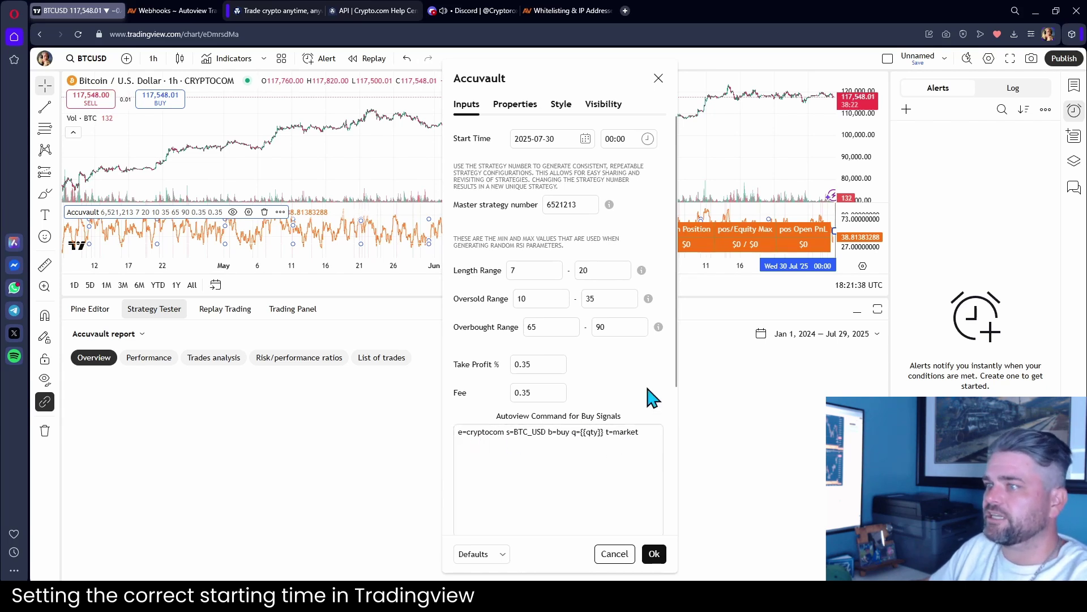
{"action": "left_click", "coordinate": [654, 554]}
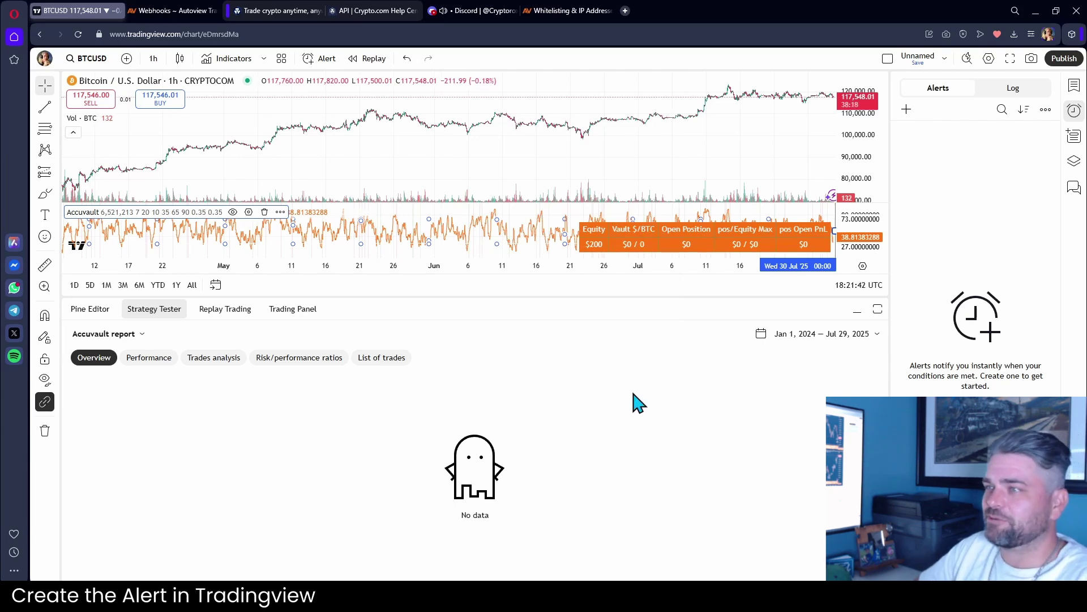
Start a new BTCUSD alert and uncheck Notify in app under Notifications
{"action": "left_click", "coordinate": [907, 110]}
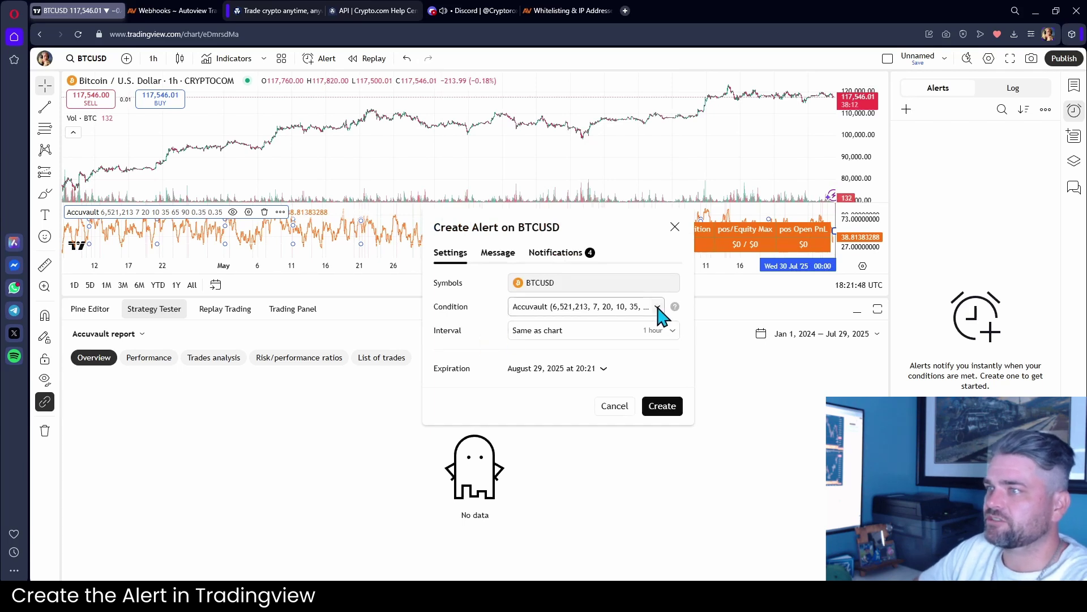
{"action": "left_click", "coordinate": [502, 253]}
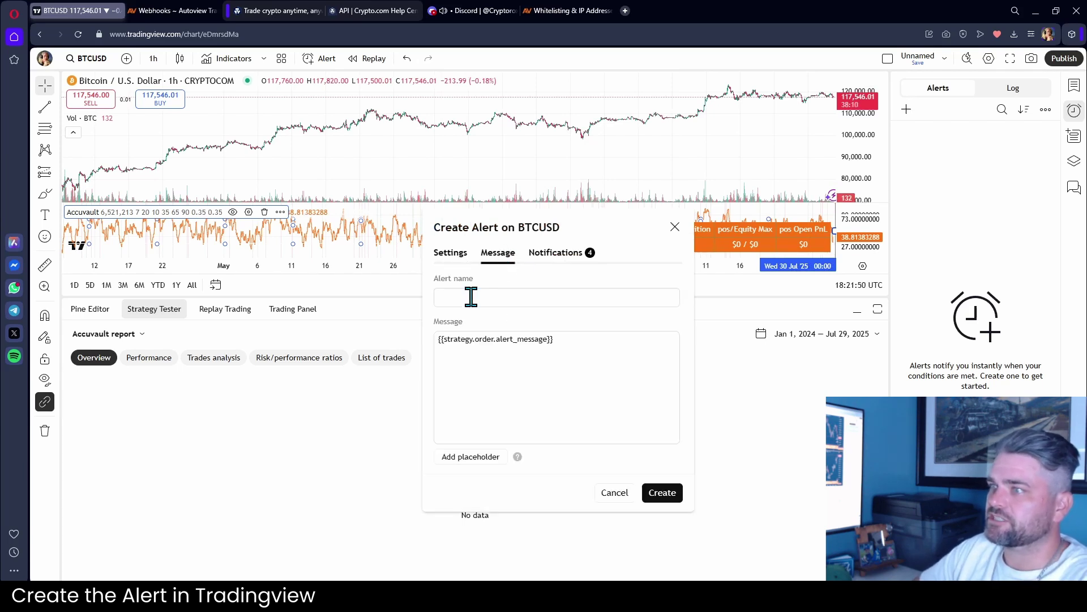
{"action": "left_click", "coordinate": [563, 254]}
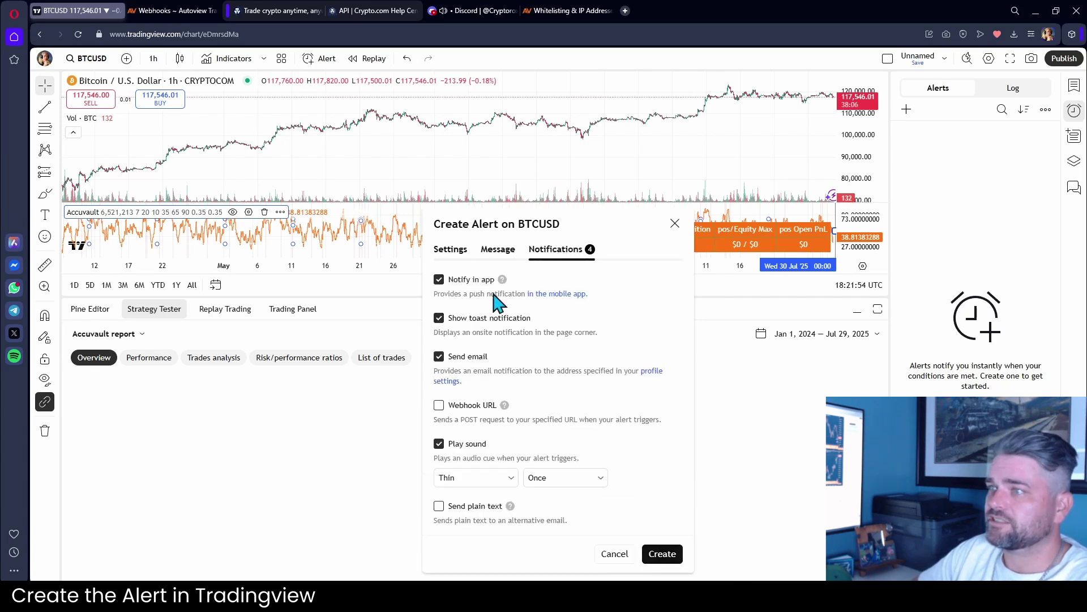
{"action": "left_click", "coordinate": [439, 279]}
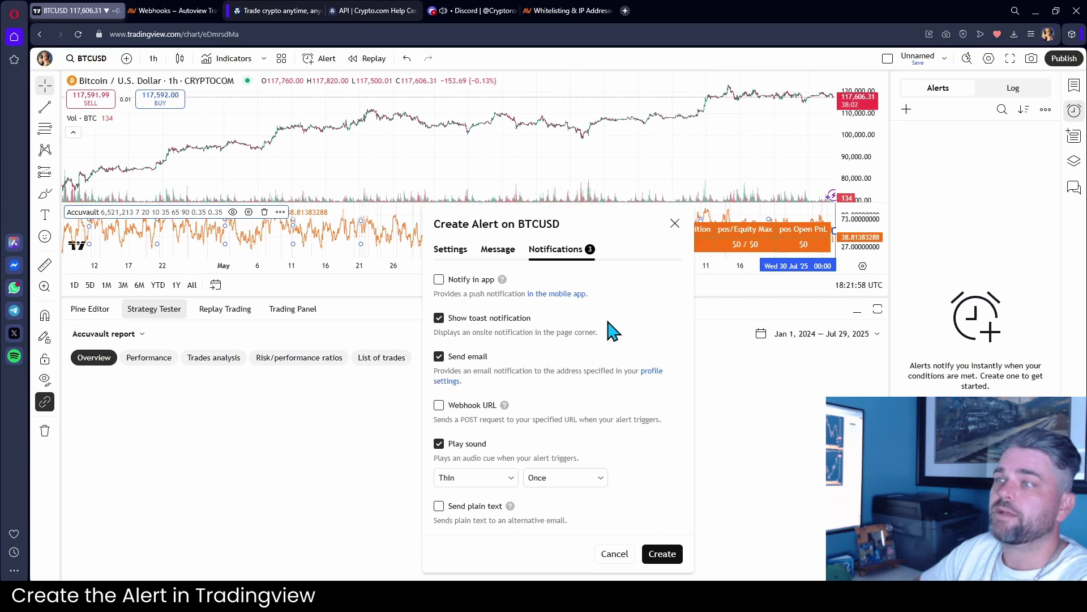
Enable Webhook URL, paste the Autoview webhook link, and create the alert
{"action": "left_click", "coordinate": [439, 405]}
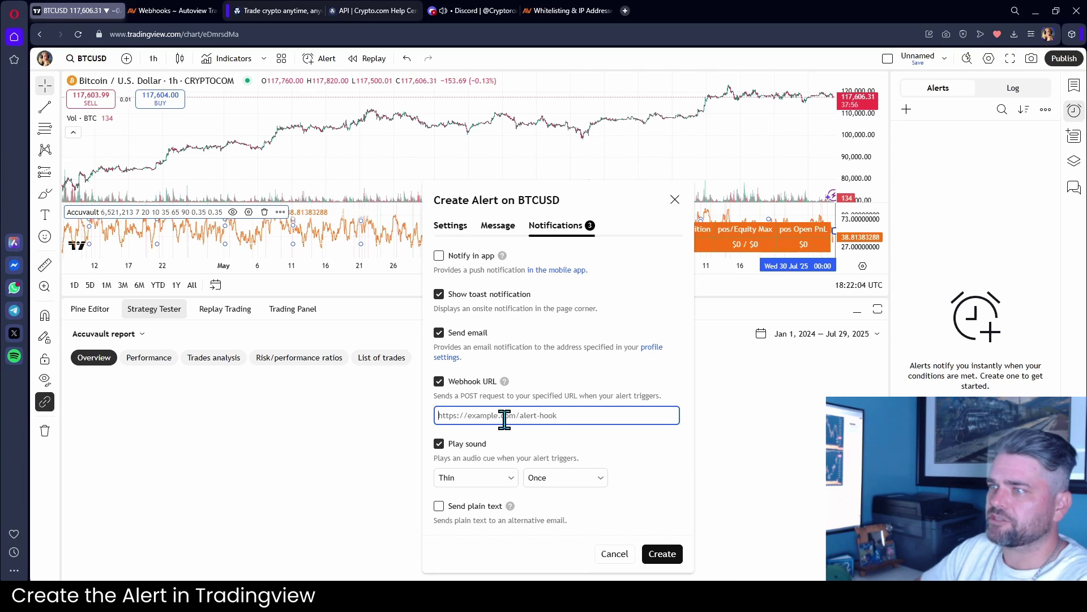
{"action": "right_click", "coordinate": [504, 417]}
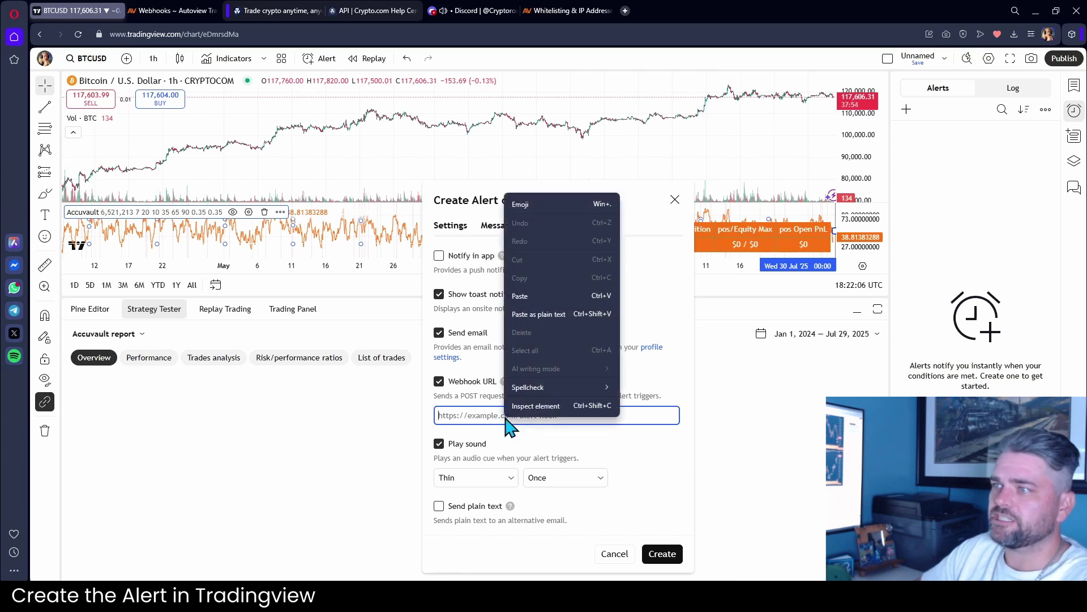
{"action": "left_click", "coordinate": [532, 295]}
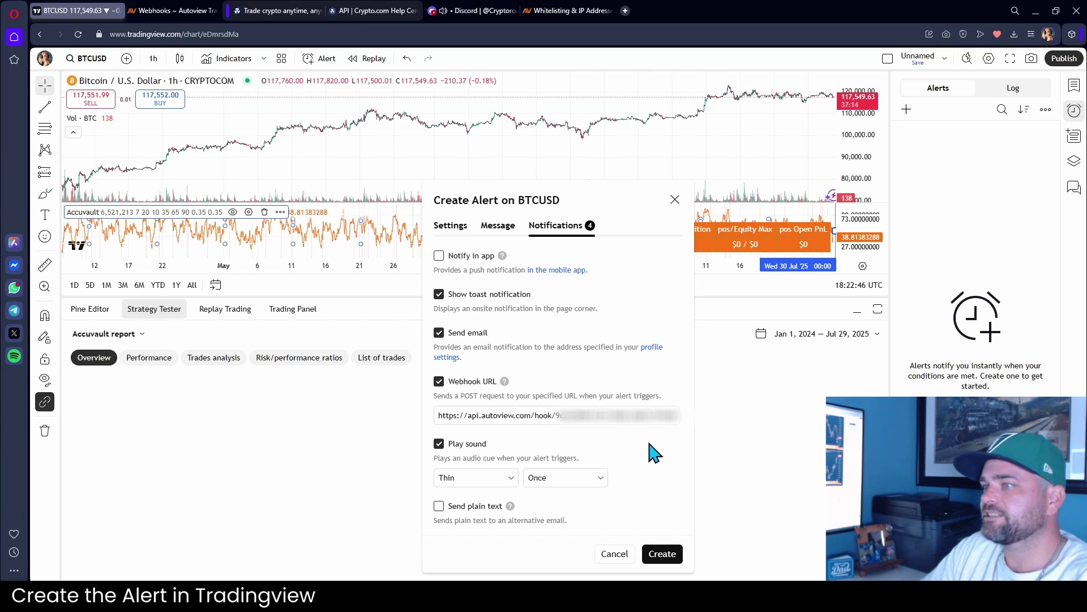
{"action": "left_click", "coordinate": [661, 554]}
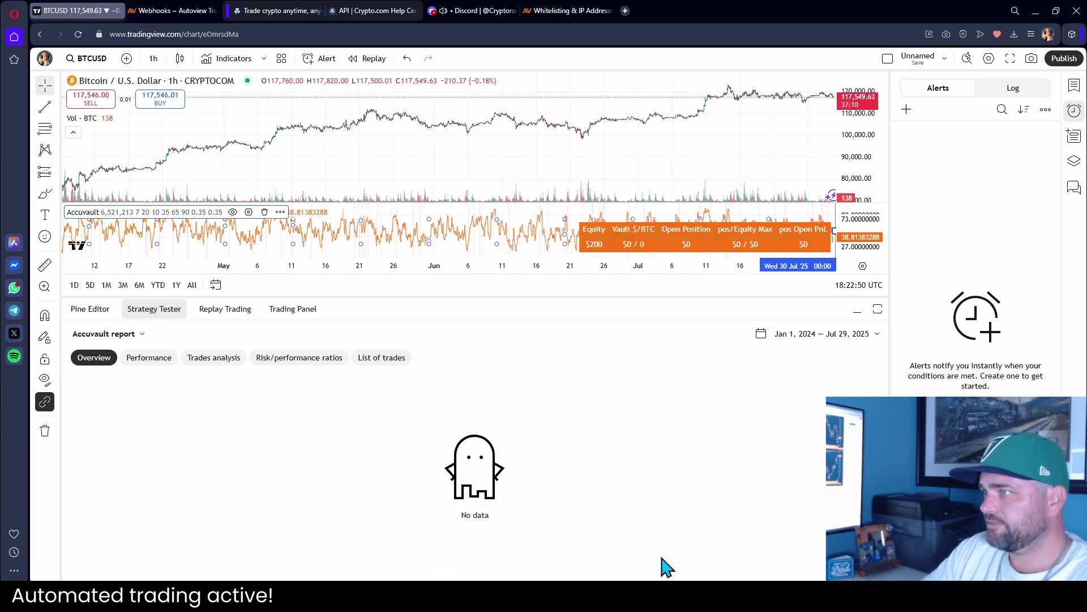